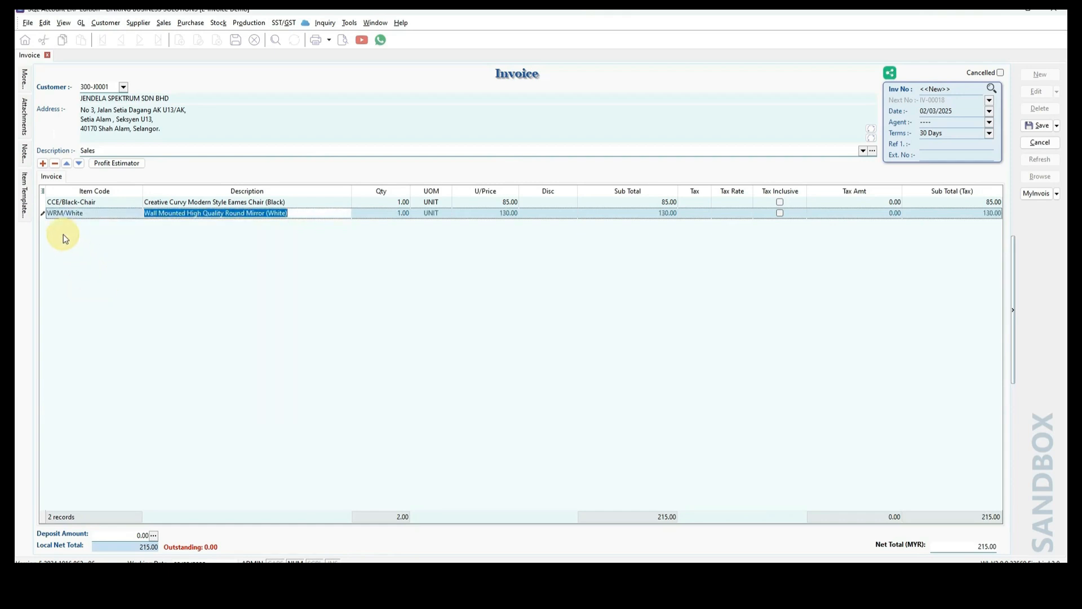
Step: Add a PS-Pillow line with a unit price of 35.00 and set the WRM/White line's quantity to 2
left_click(43, 163)
left_click(99, 323)
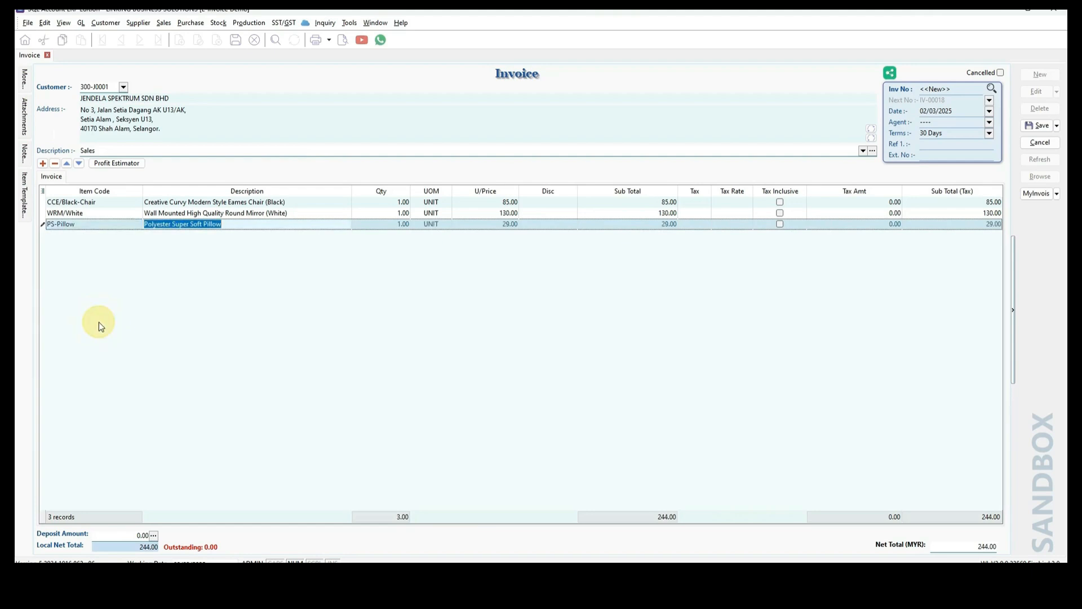
left_click(398, 213)
type("2")
left_click(397, 241)
left_click(506, 224)
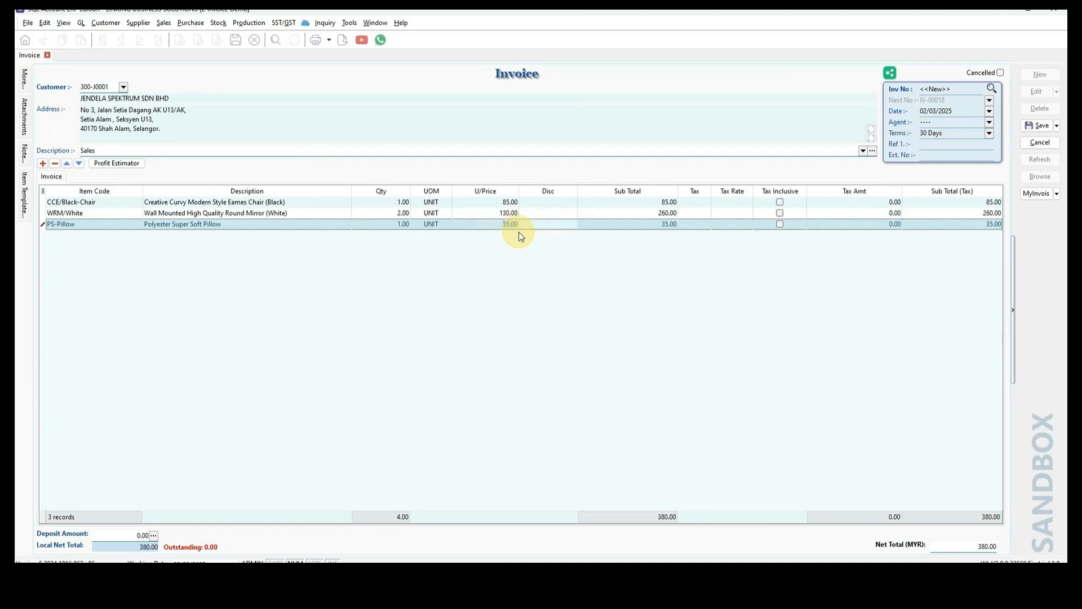
Step: Hide the Sub Total (Tax), Tax, Tax Amt, Tax Inclusive and Tax Rate columns in the item grid and show the Class. column
left_click(44, 191)
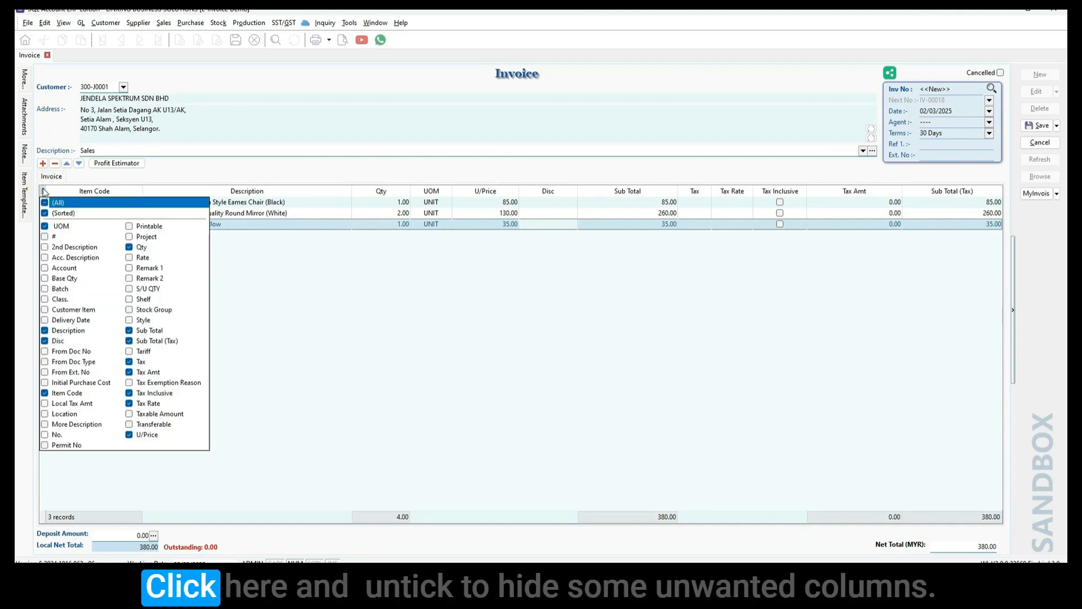
left_click(129, 341)
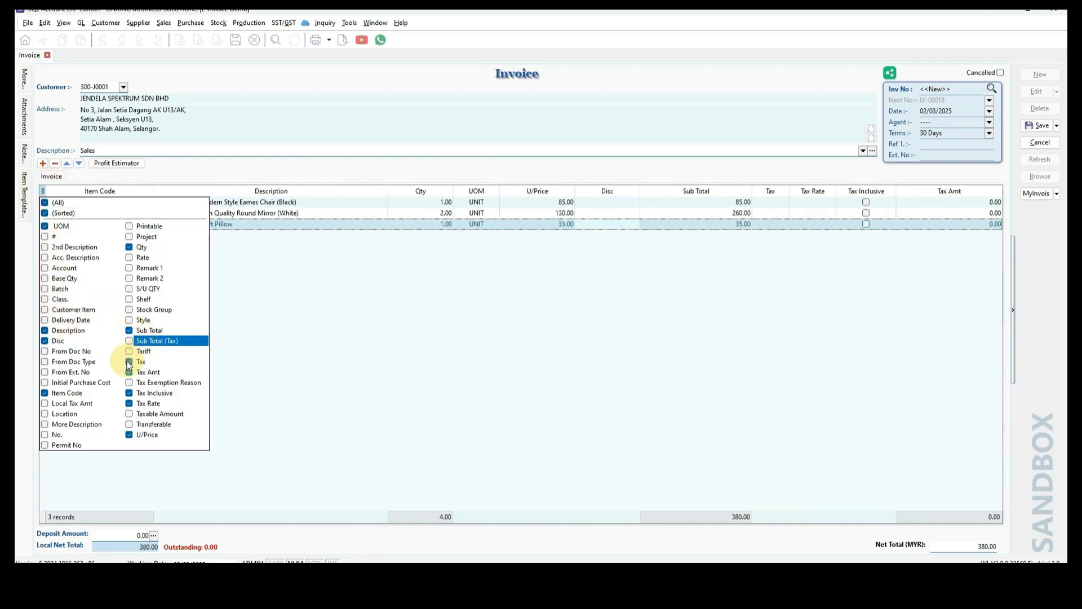
left_click(128, 362)
left_click(129, 372)
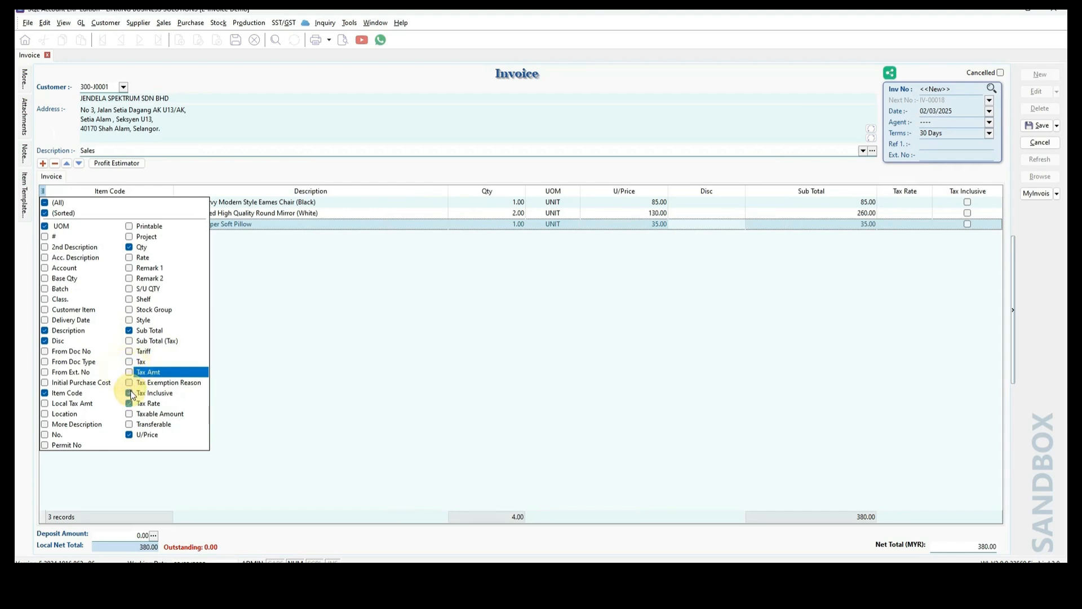
left_click(129, 393)
left_click(129, 403)
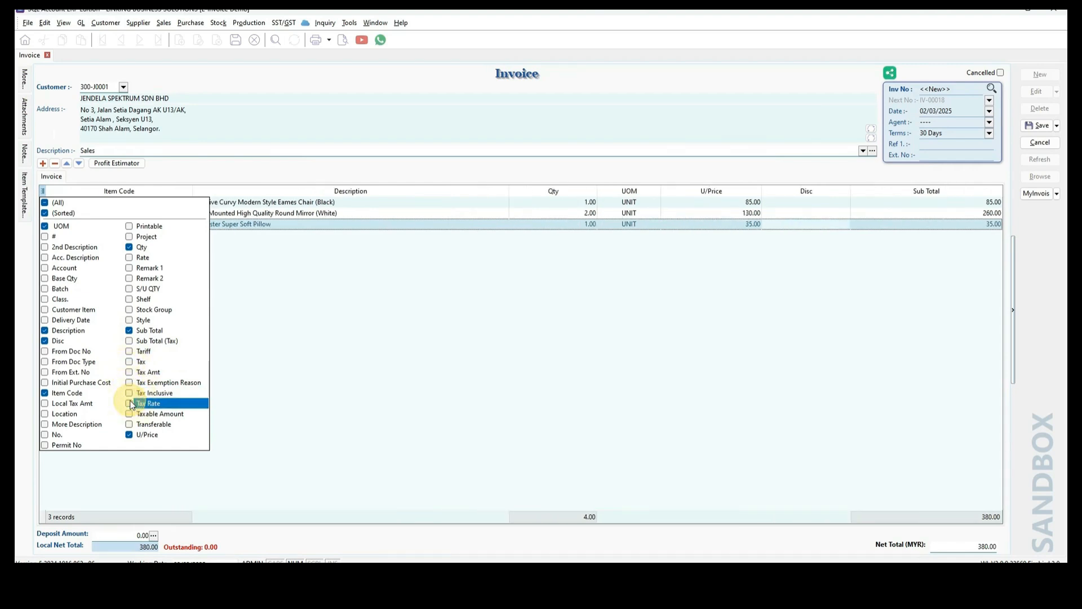
left_click(45, 299)
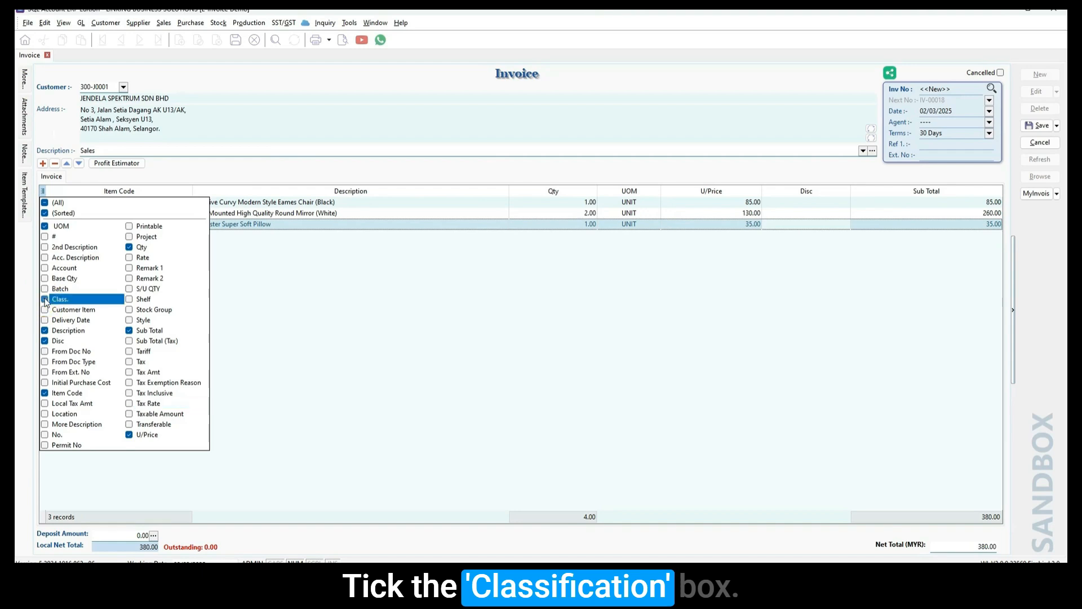
left_click(323, 289)
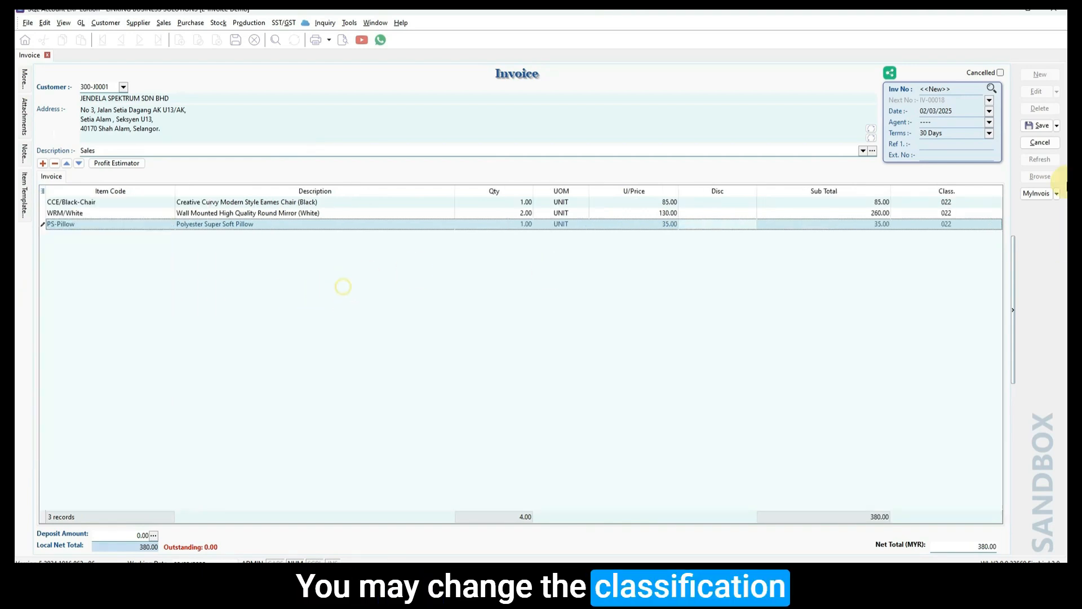
Step: Examine the classification code choices for the CCE/Black-Chair and WRM/White lines
left_click(993, 203)
left_click(995, 204)
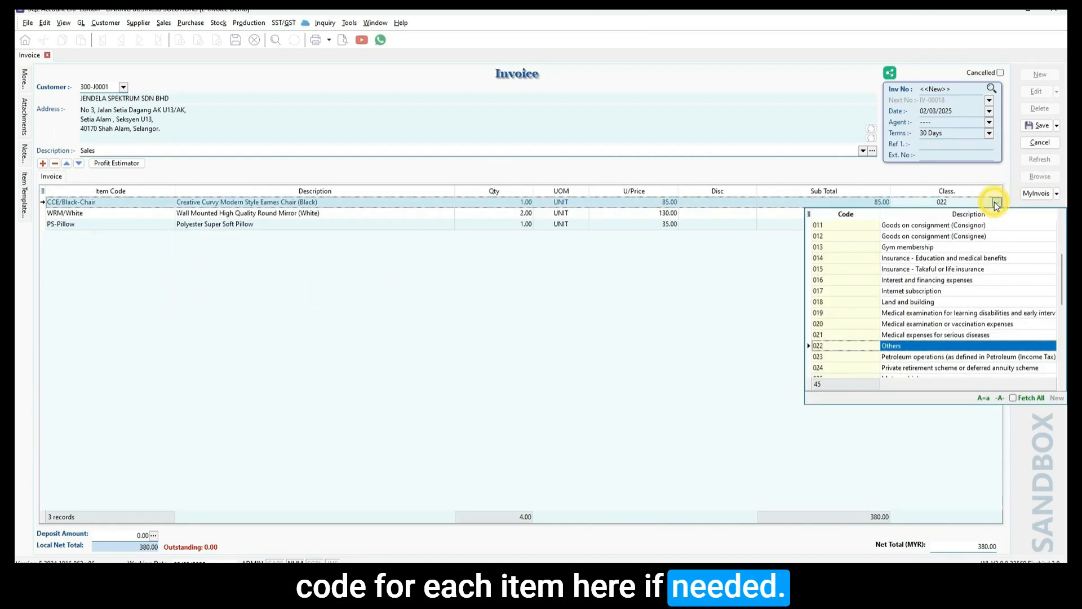
left_click(994, 202)
left_click(993, 213)
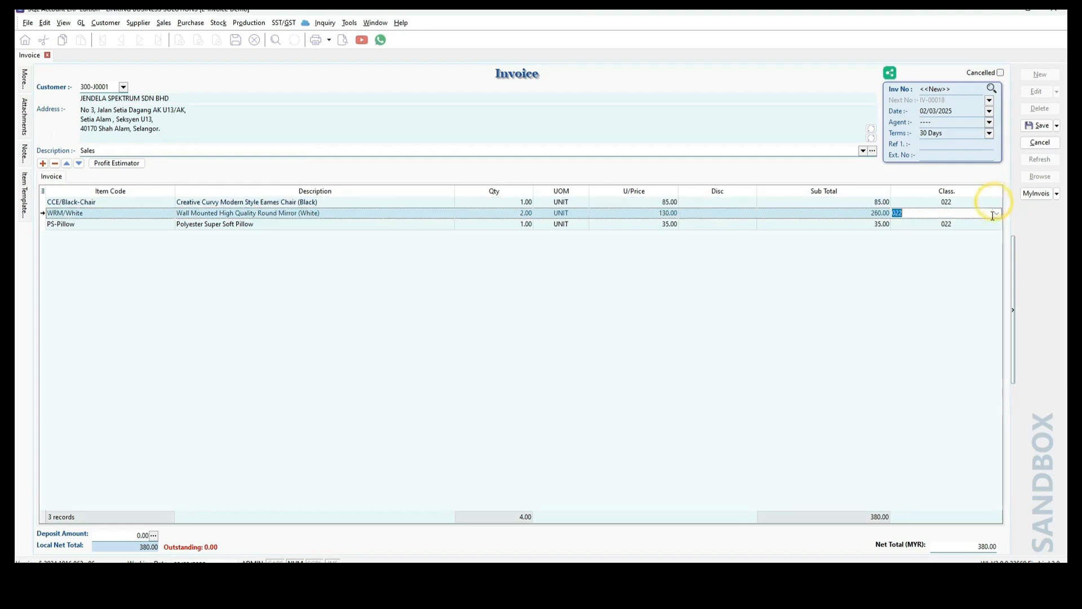
left_click(996, 215)
left_click(996, 215)
Step: Set the MyInvois submission type to E-Invoice in the invoice's additional details
left_click(22, 77)
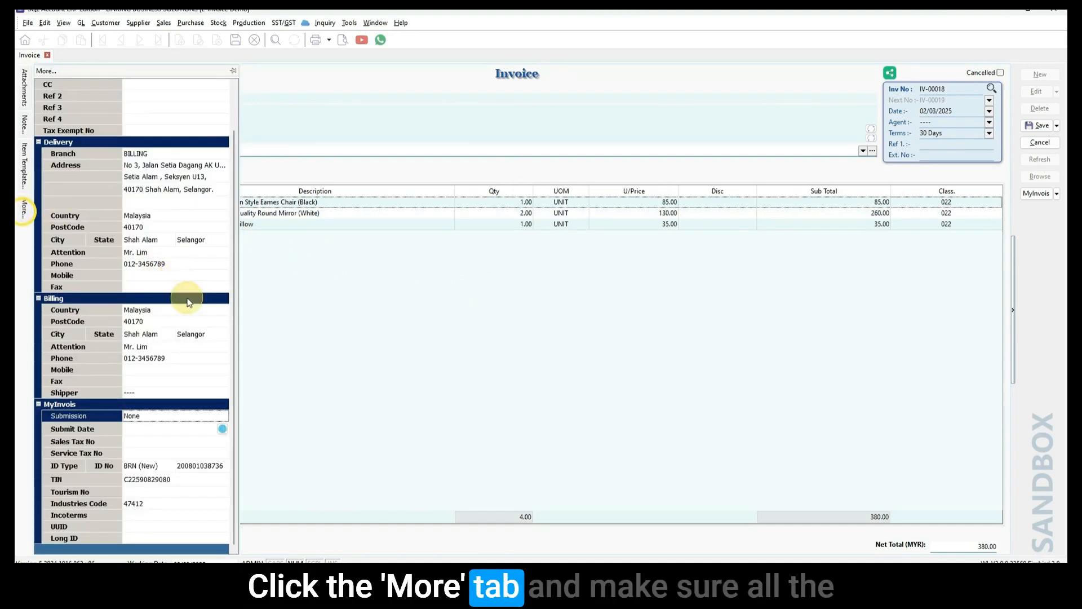
left_click(169, 420)
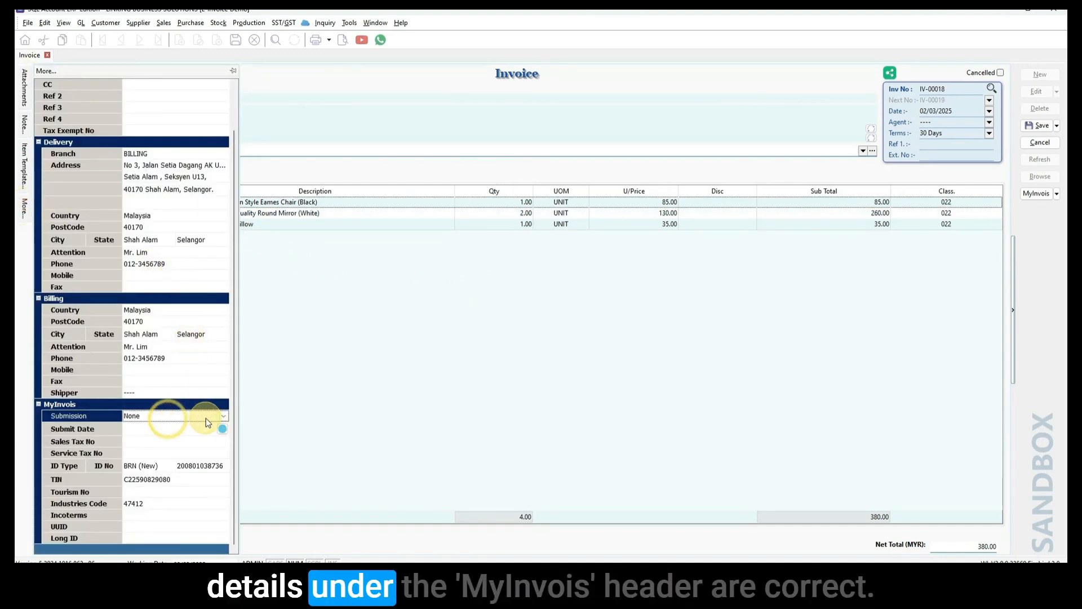
left_click(224, 417)
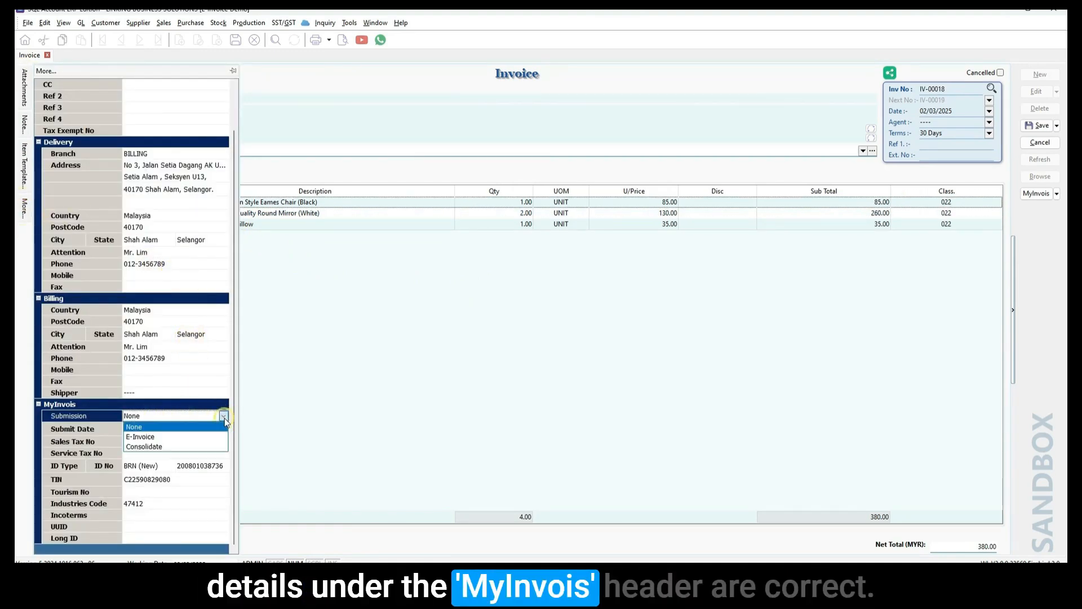
left_click(143, 437)
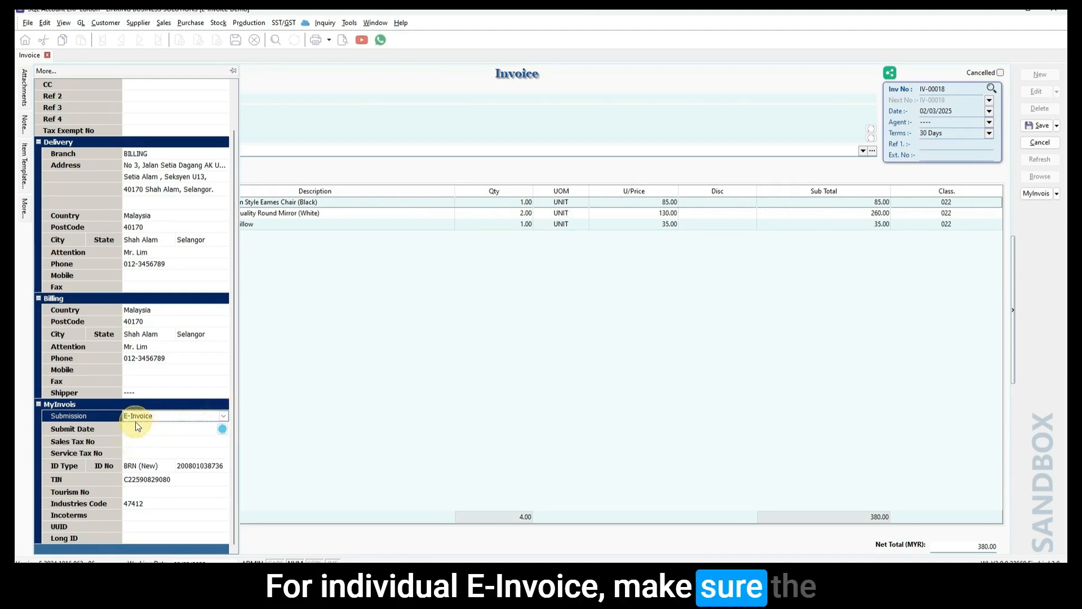
Step: Save the invoice and submit it as a sandbox E-Invoice to MyInvois
left_click(1029, 125)
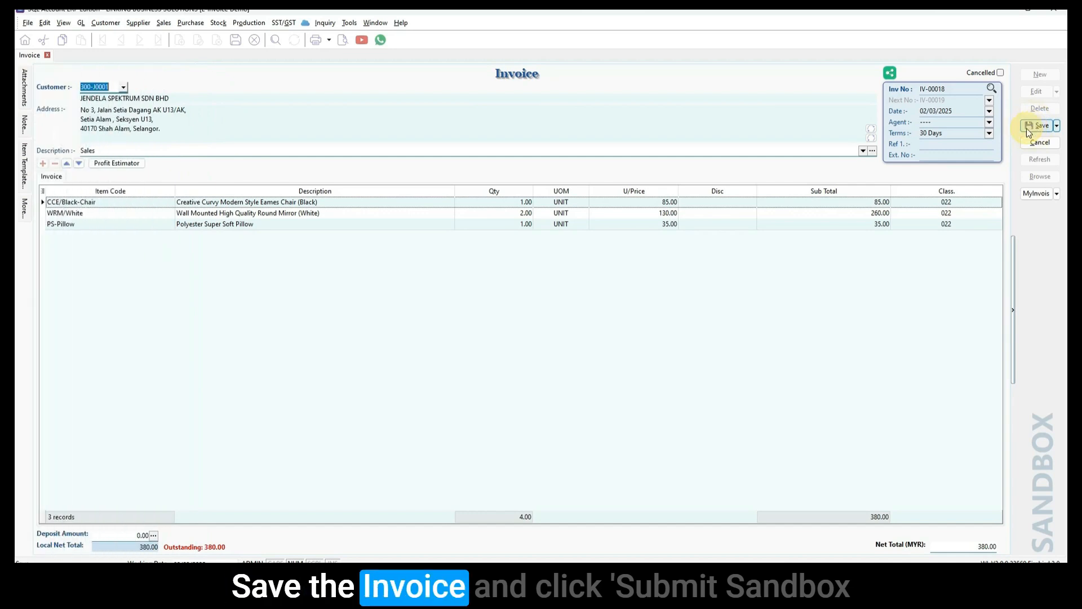
left_click(1056, 194)
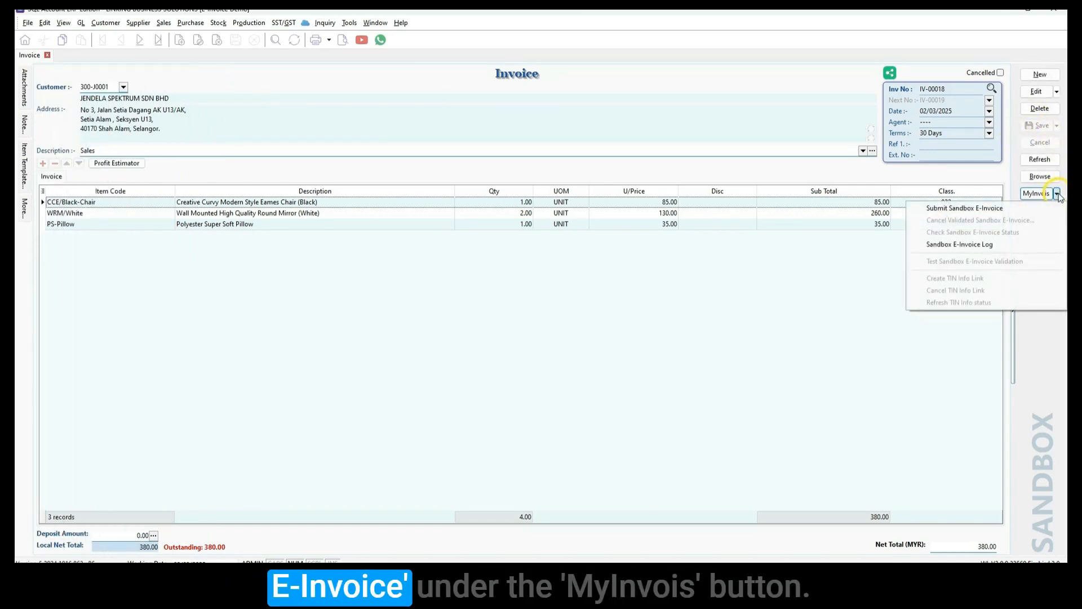
left_click(966, 210)
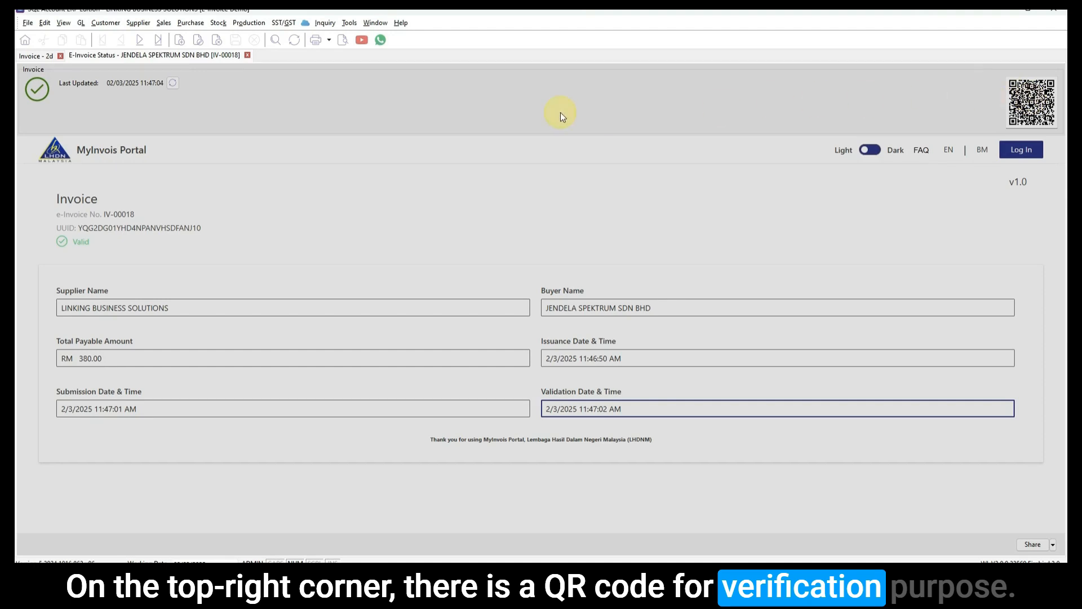
Step: Check the submitted JENDELA SPEKTRUM SDN BHD invoice in the invoice list and reopen its details
left_click(35, 55)
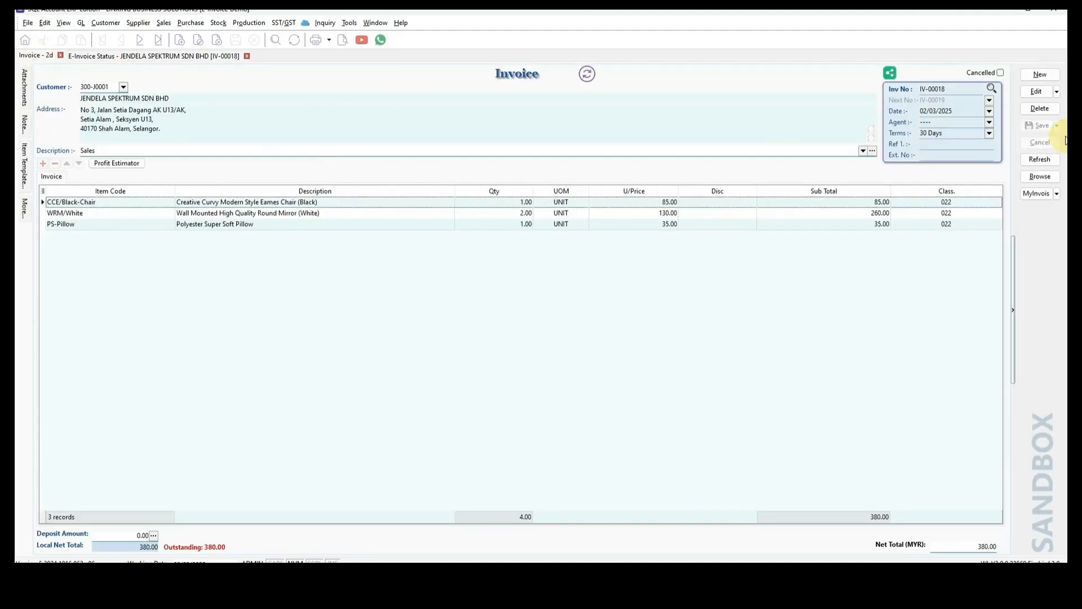
left_click(1040, 176)
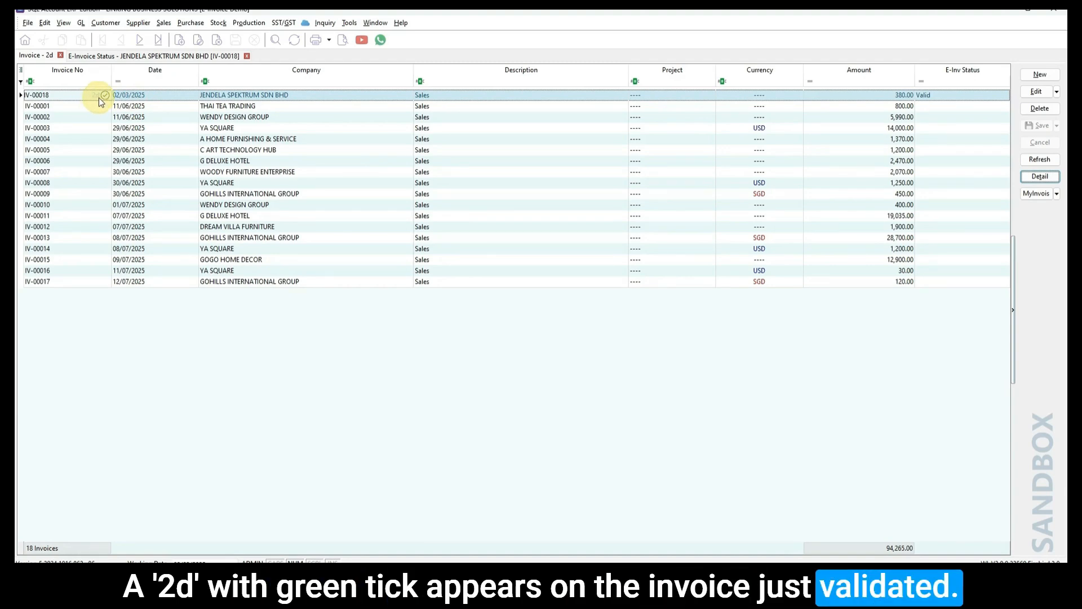
double_click(140, 96)
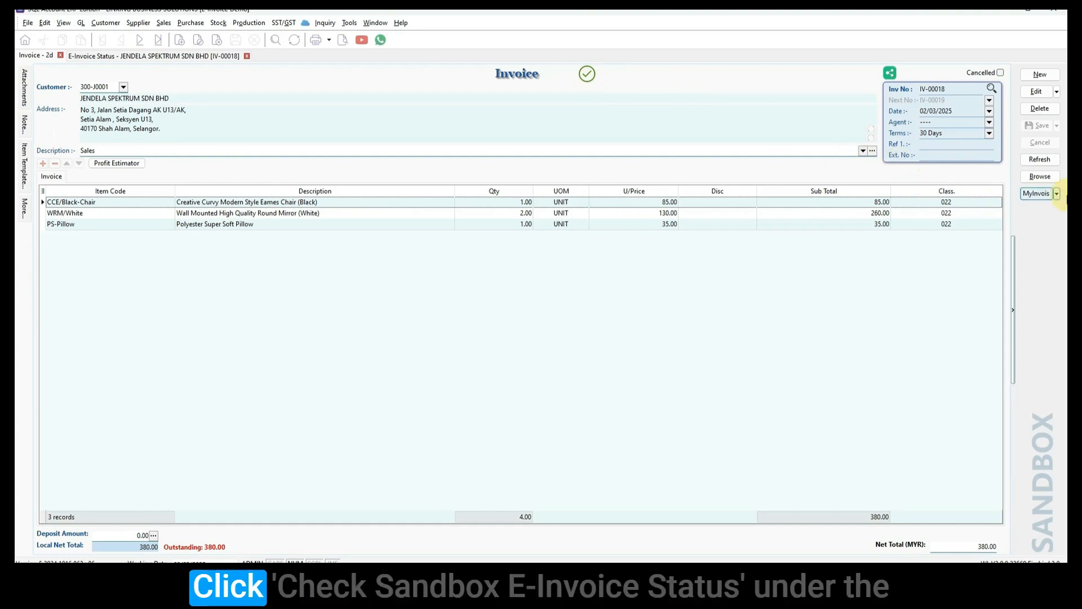
Step: Check the invoice's sandbox E-Invoice status and return to the invoice
left_click(1058, 193)
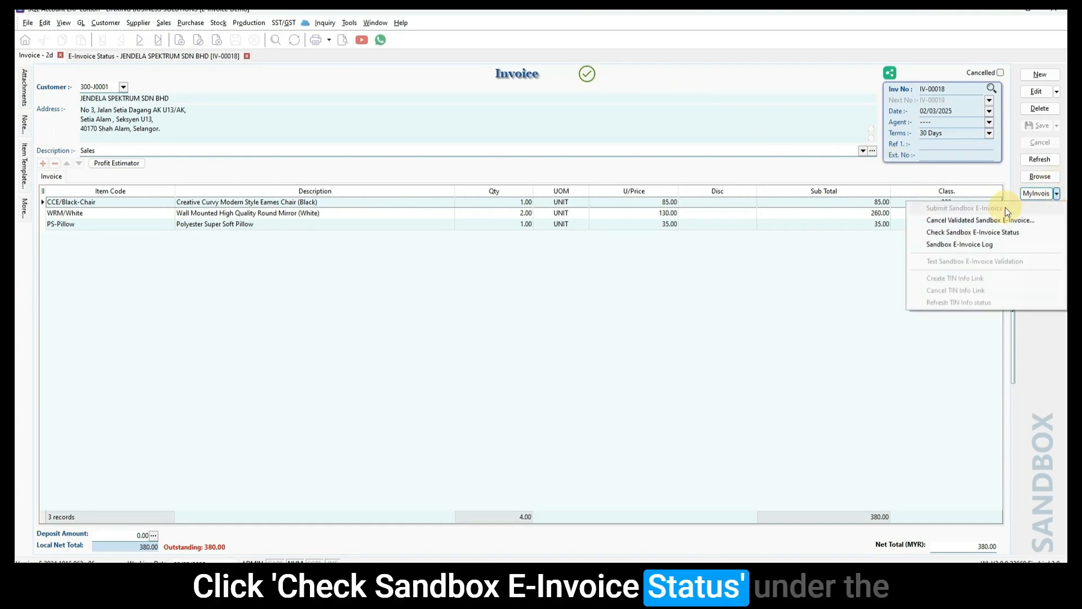
left_click(968, 236)
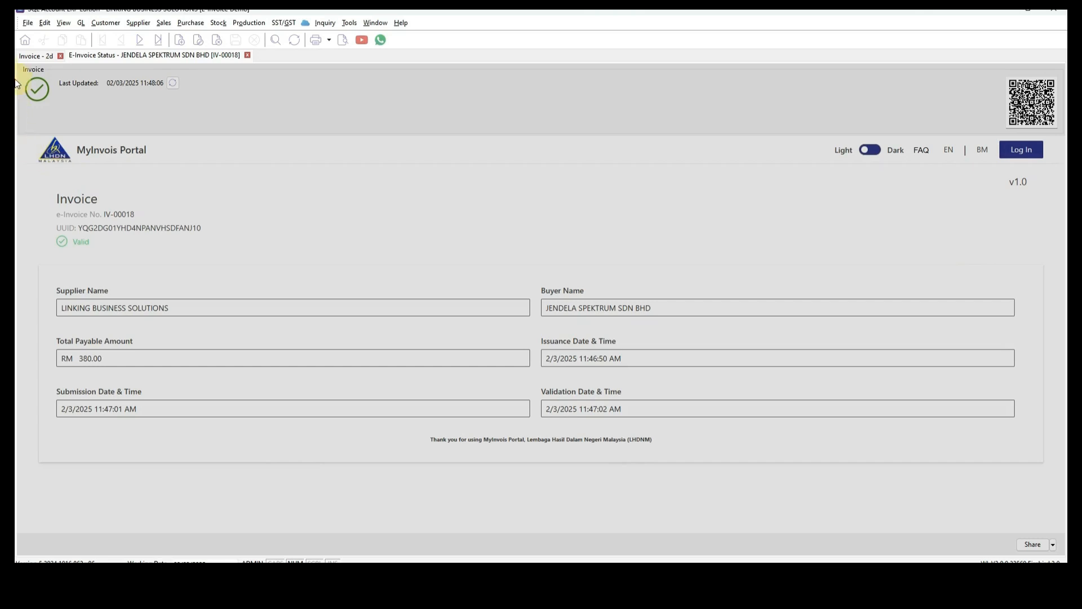
left_click(25, 58)
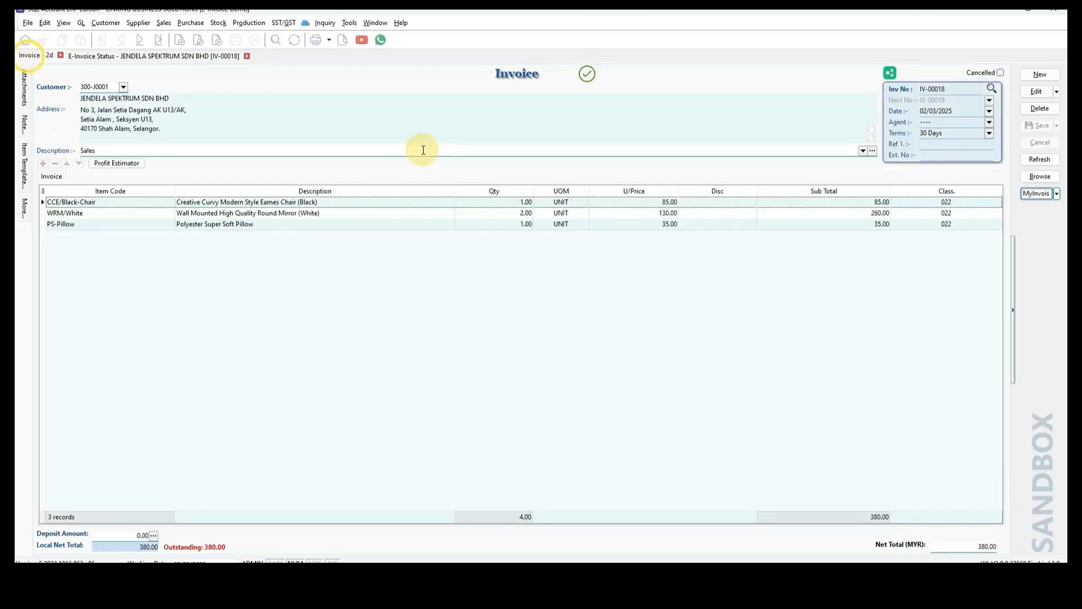
Step: View the invoice's Sandbox E-Invoice Log and go back to the invoice list
left_click(1057, 193)
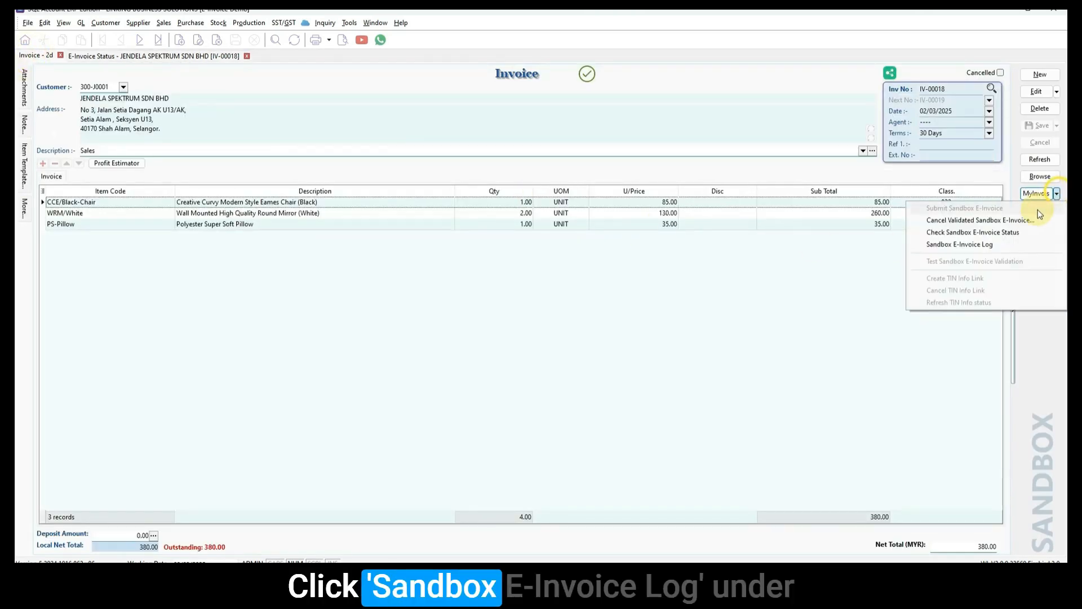
left_click(956, 245)
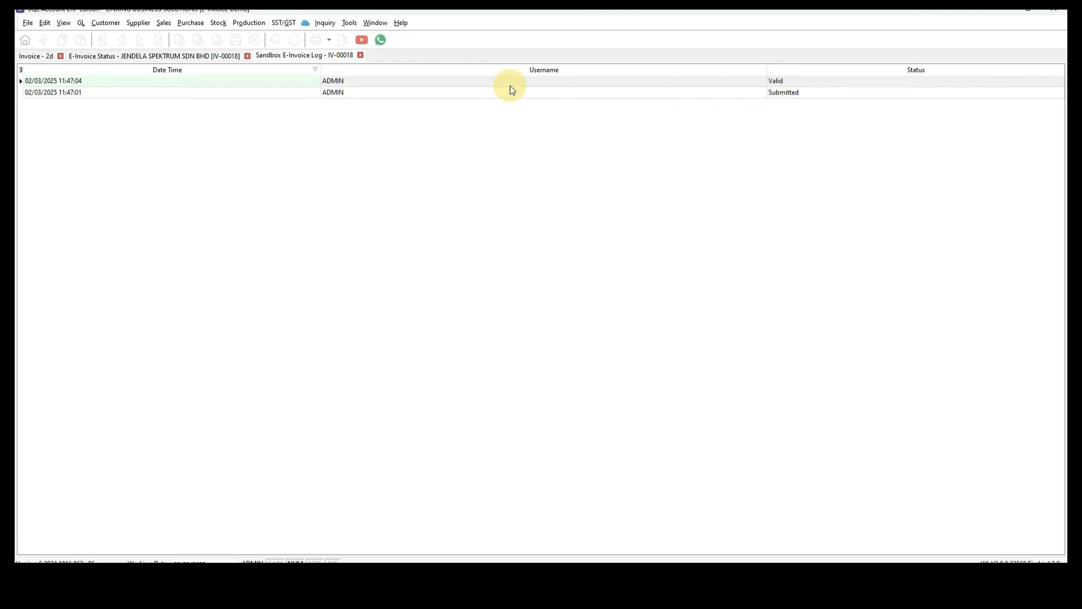
left_click(42, 56)
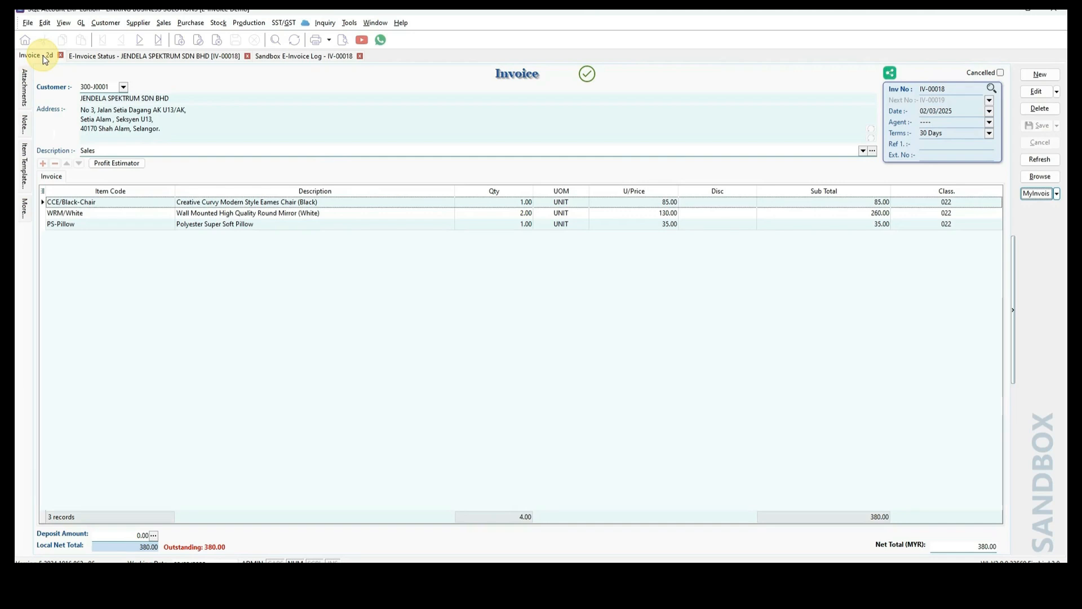
left_click(1047, 175)
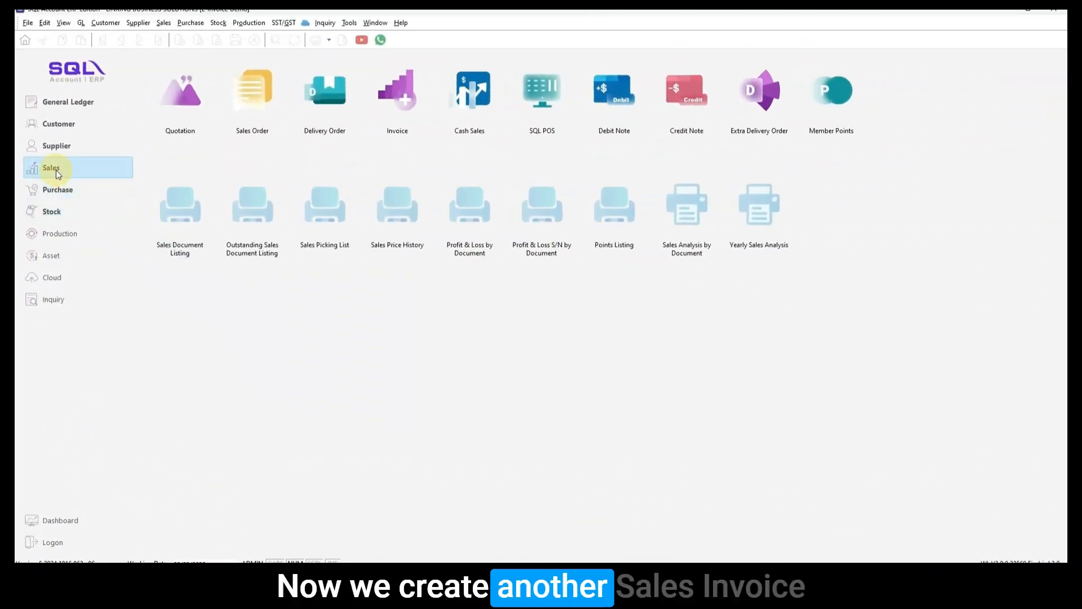
Step: Create a new sales invoice for the customer JENDELA SPEKTRUM SDN BHD
left_click(415, 107)
left_click(415, 107)
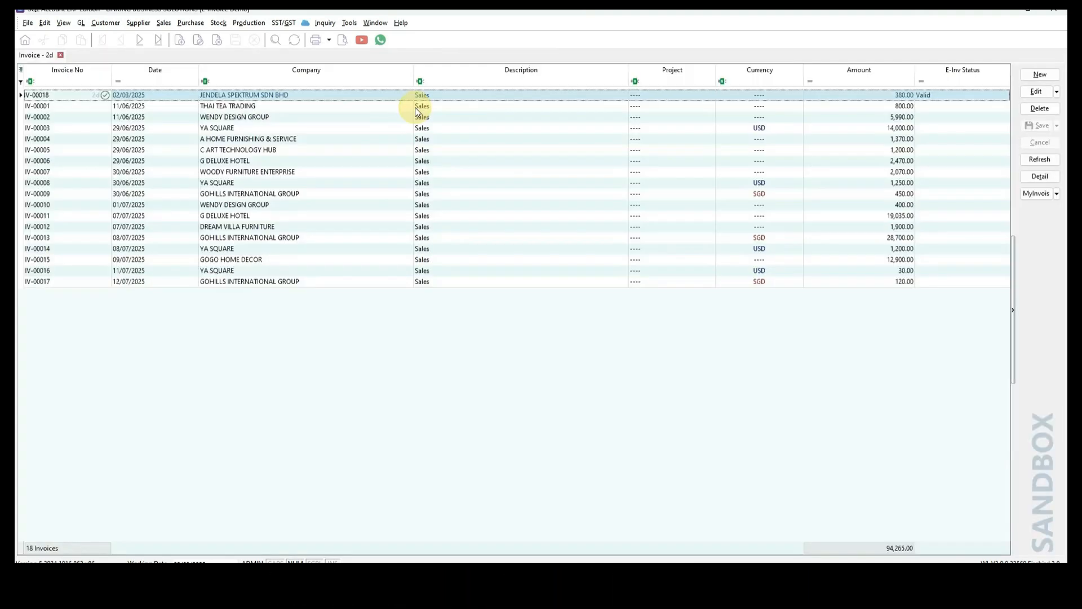
left_click(1043, 75)
left_click(1043, 75)
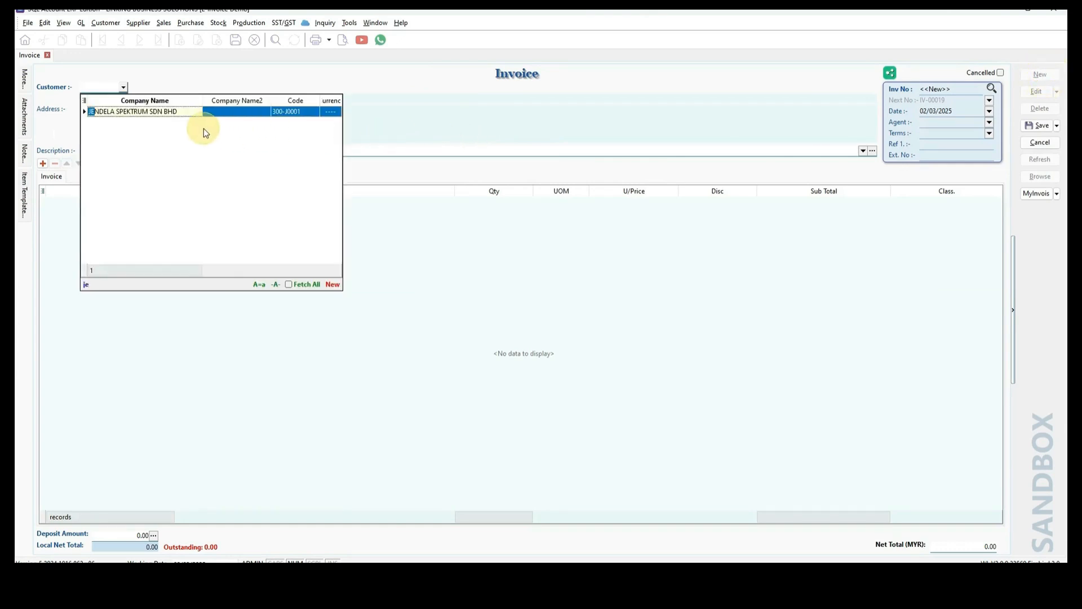
left_click(181, 114)
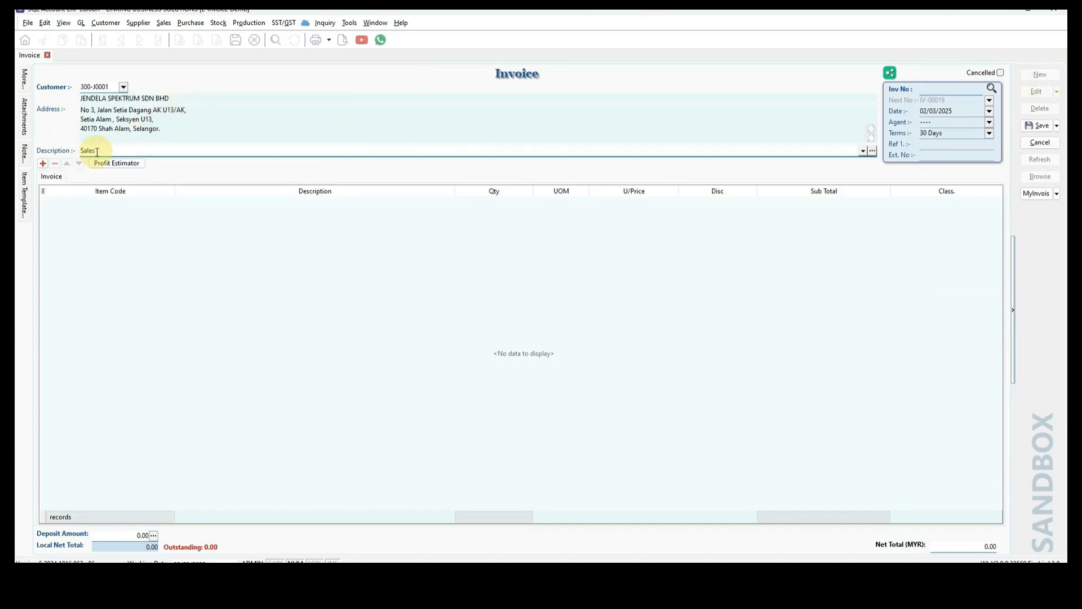
Step: Add the CL/LED Ring pendant lighting as the first item line of the new invoice
left_click(42, 164)
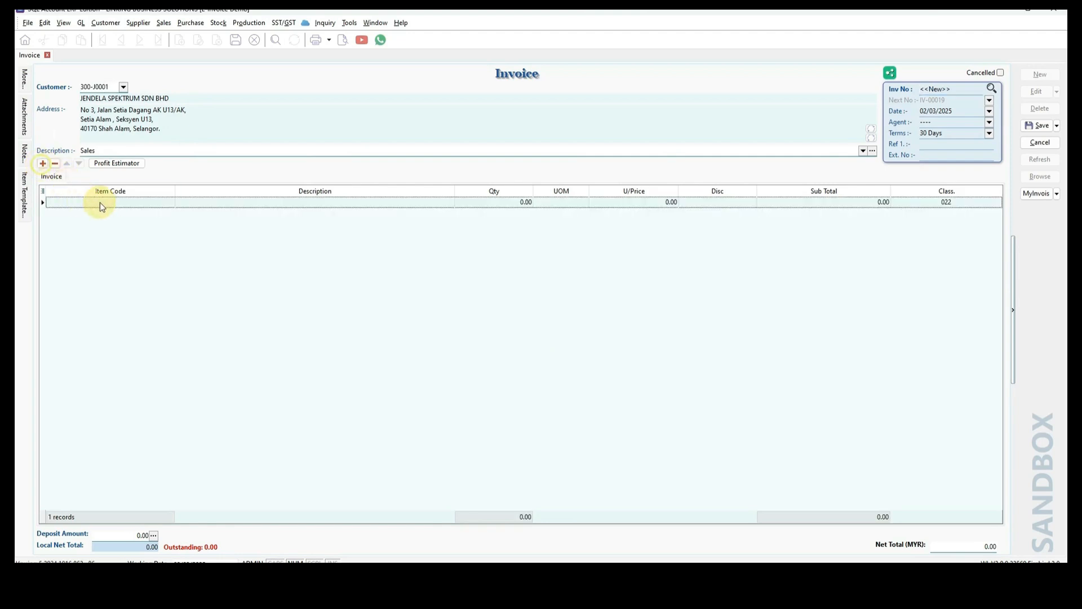
left_click(117, 202)
left_click(169, 202)
left_click(97, 236)
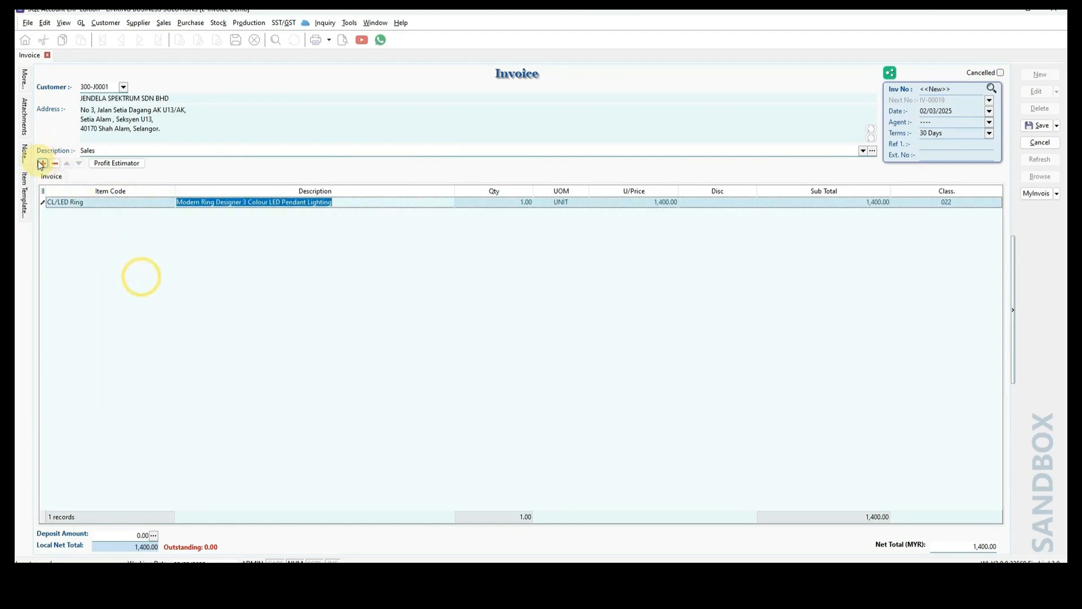
Step: Add a second item line for CCE/Grey-Chair with a quantity of 2
left_click(42, 163)
left_click(155, 215)
left_click(114, 255)
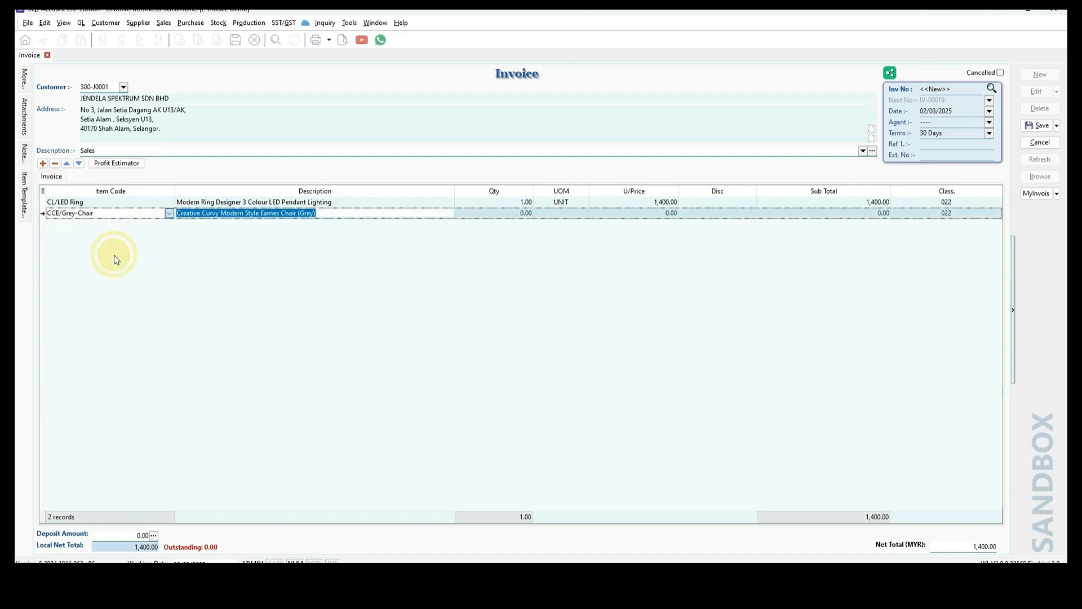
left_click(496, 212)
type("2")
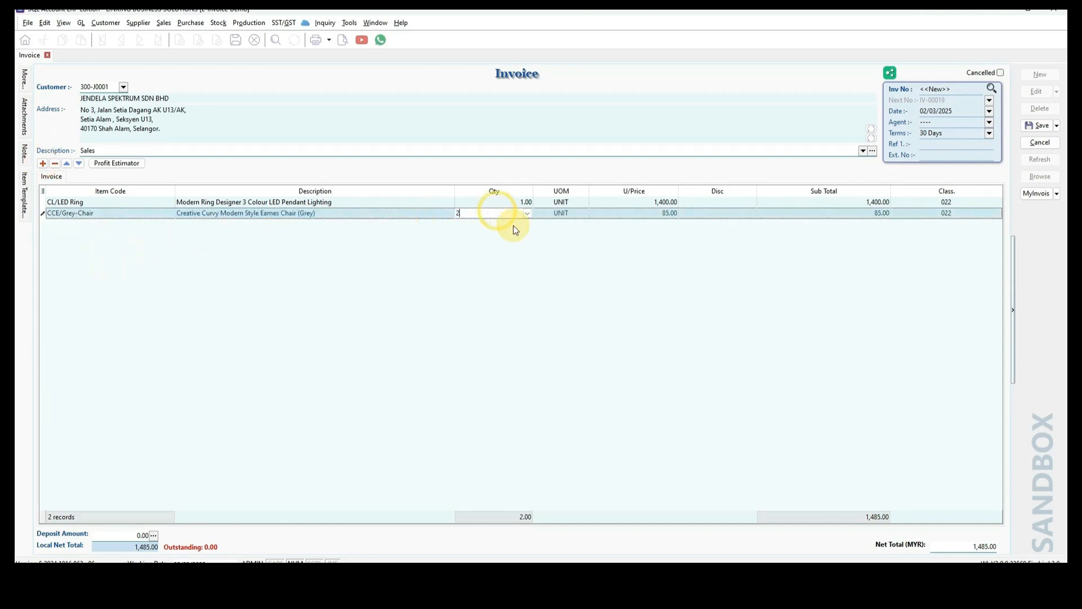
key("Tab")
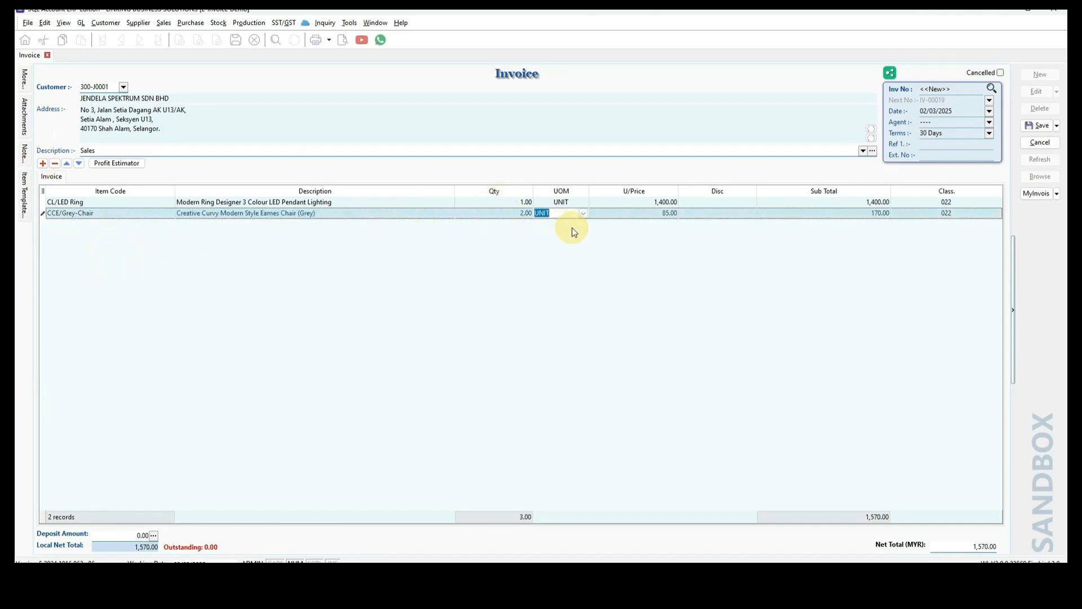
Step: Save the new JENDELA SPEKTRUM invoice and submit it as a sandbox E-Invoice, finishing back at the invoice list
left_click(1034, 126)
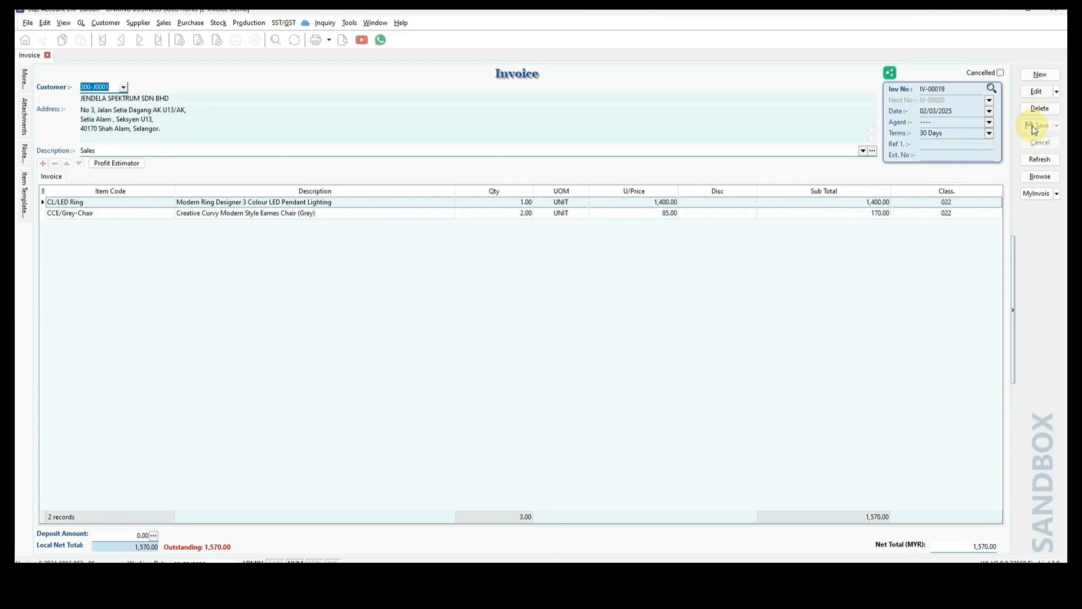
left_click(1058, 194)
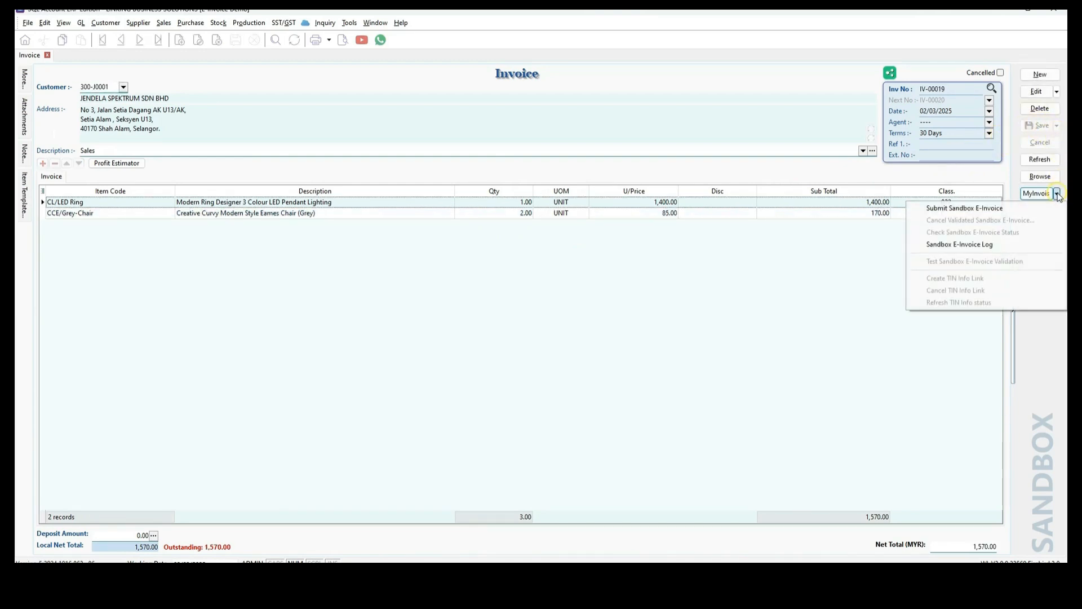
left_click(976, 212)
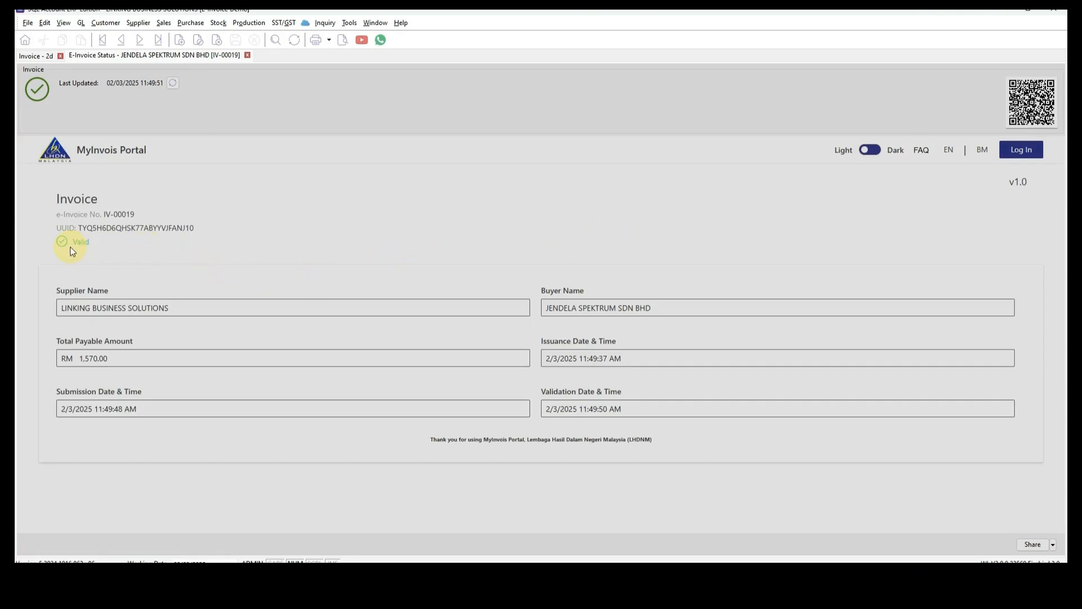
left_click(247, 55)
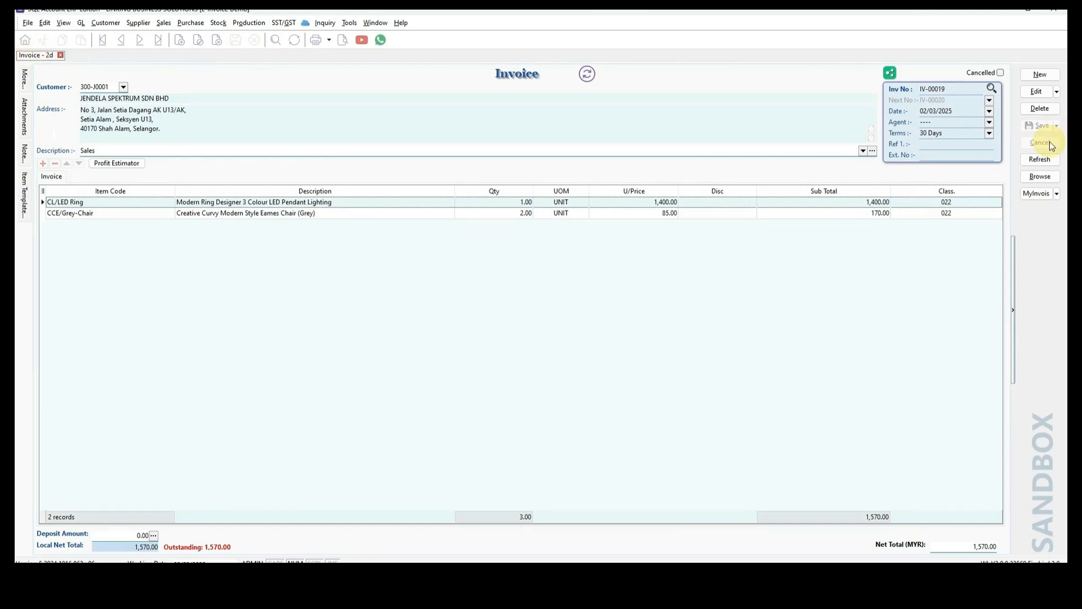
left_click(1036, 177)
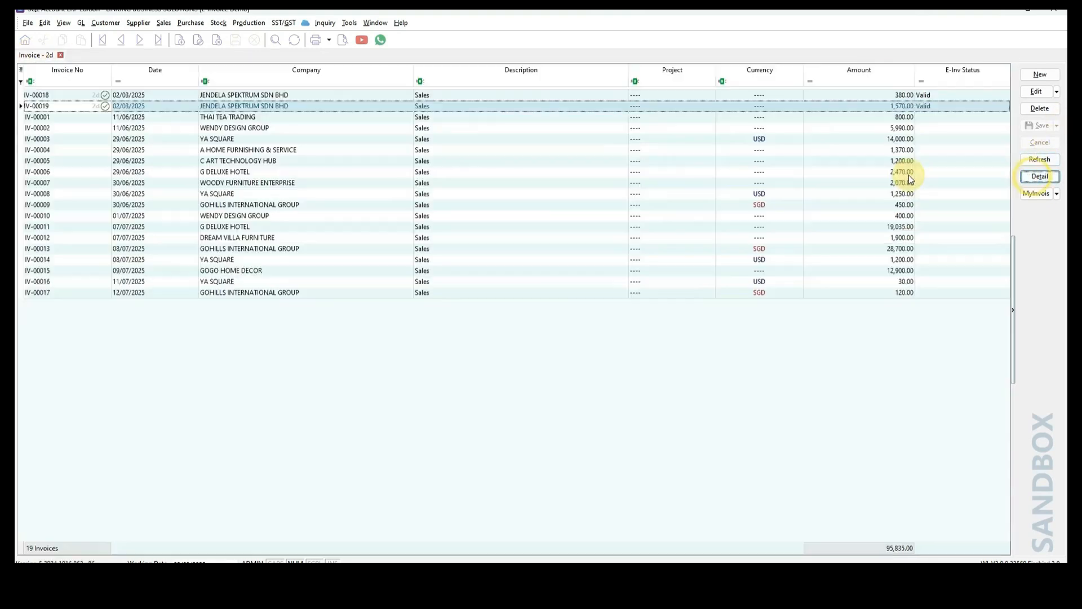
Step: Cancel the validated sandbox E-Invoice of the 380.00 JENDELA SPEKTRUM invoice with the reason "Wrong invoice details" and return to the invoice list
double_click(72, 97)
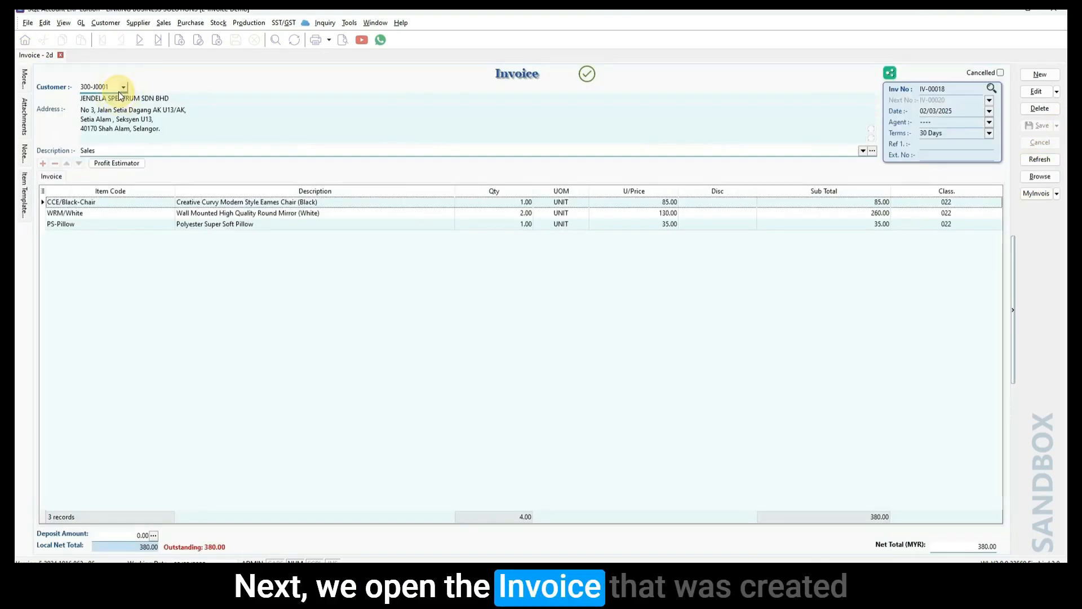
left_click(1057, 193)
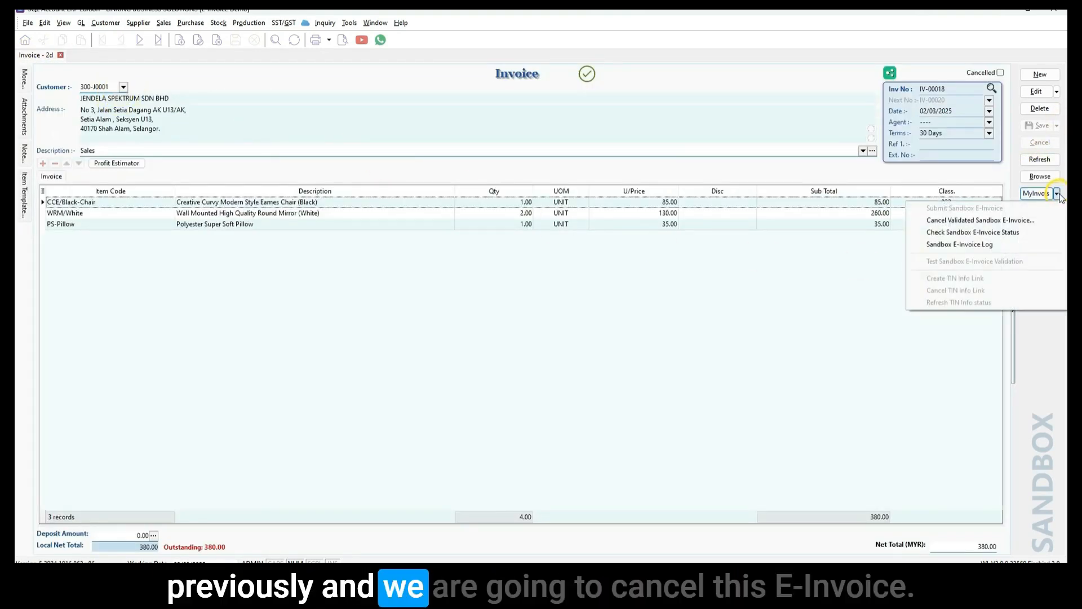
left_click(1007, 221)
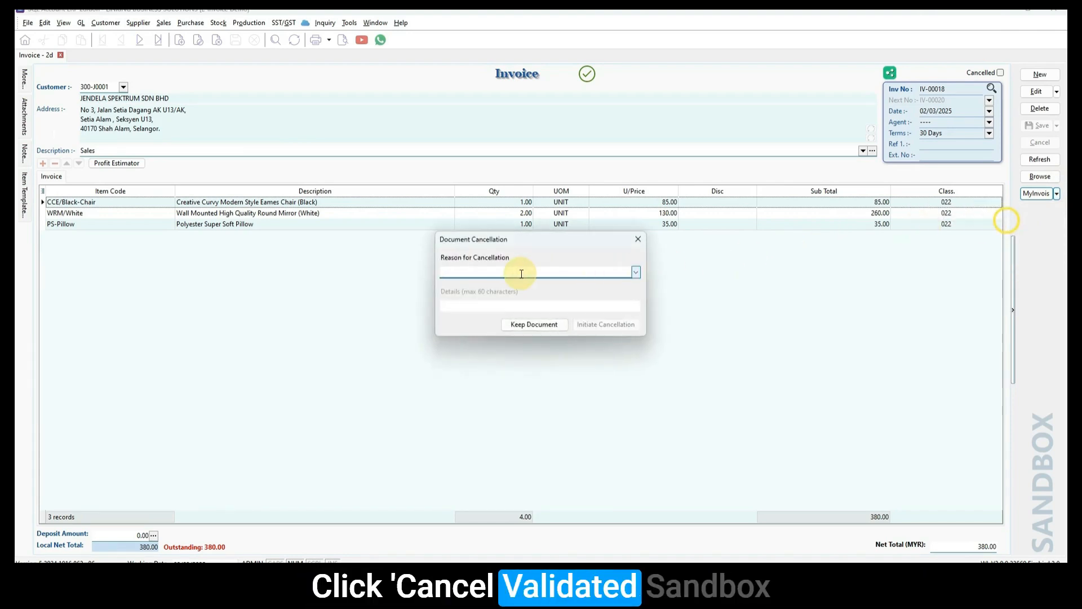
type("Wr")
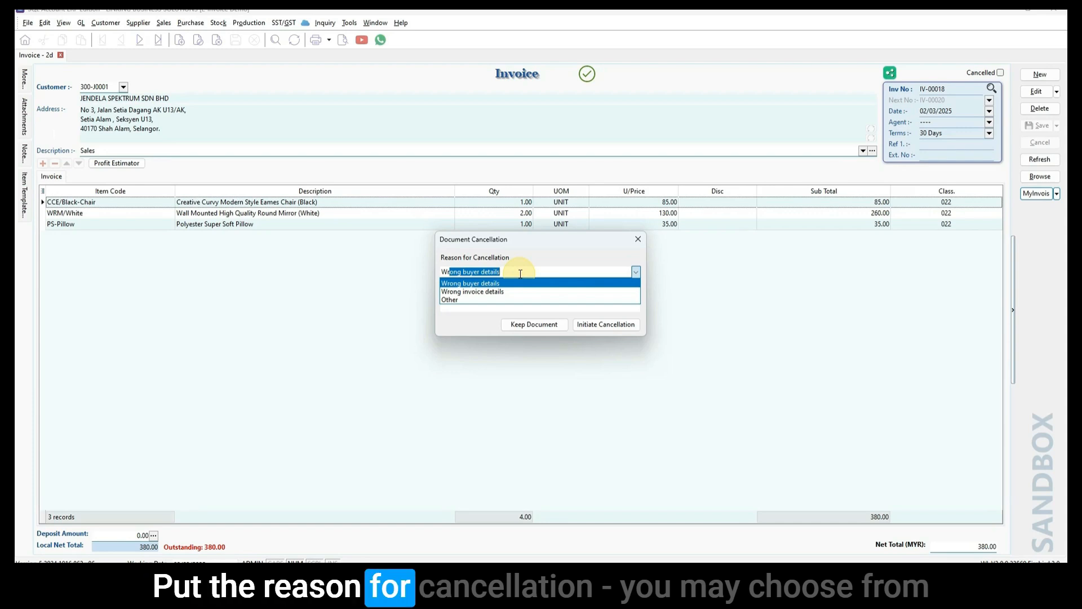
type("ong")
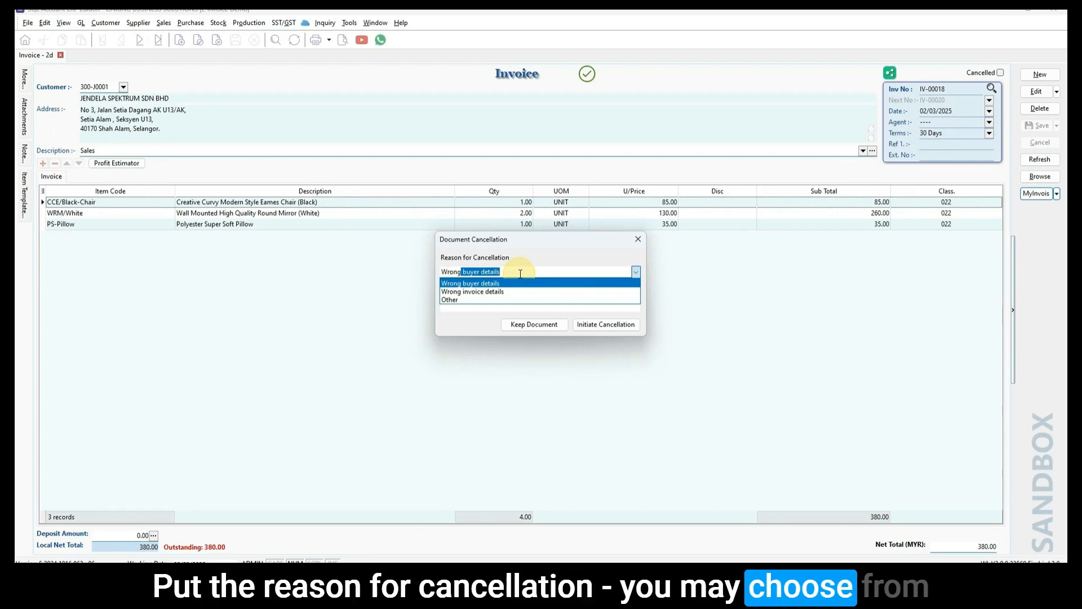
left_click(490, 292)
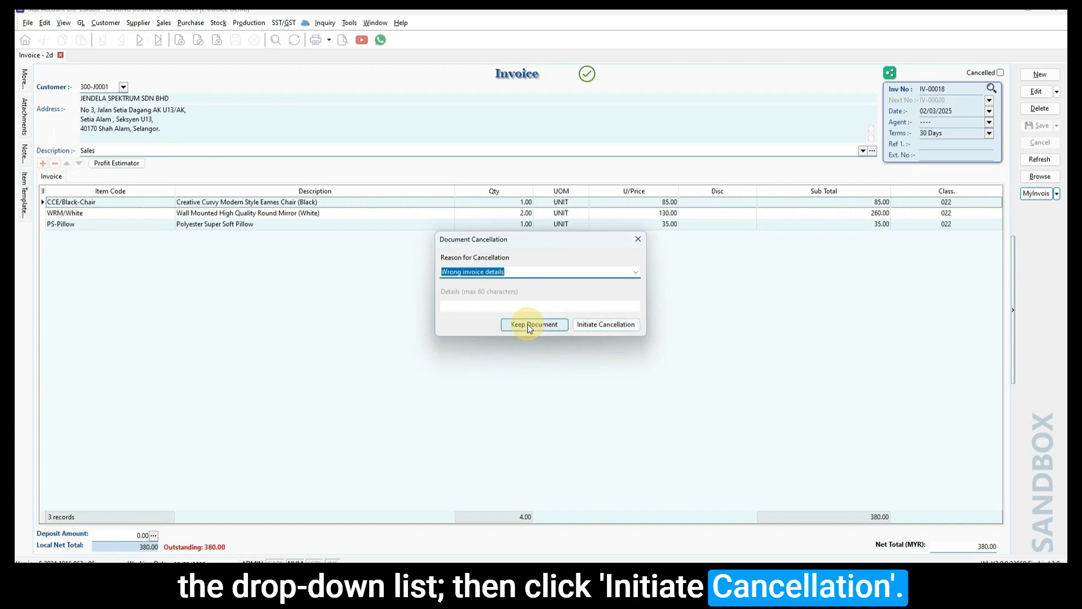
left_click(593, 325)
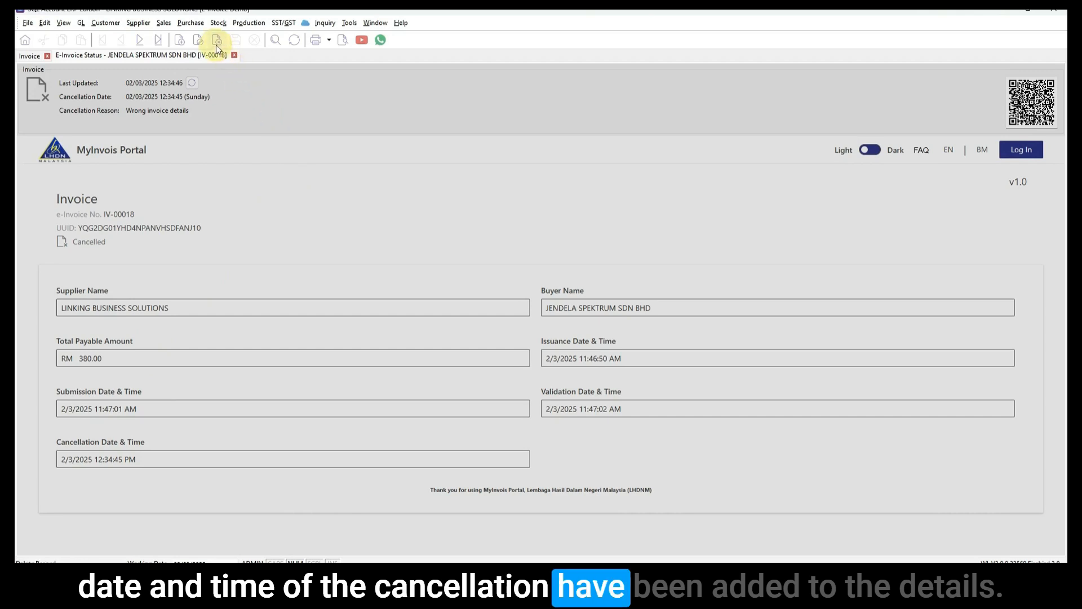
left_click(234, 55)
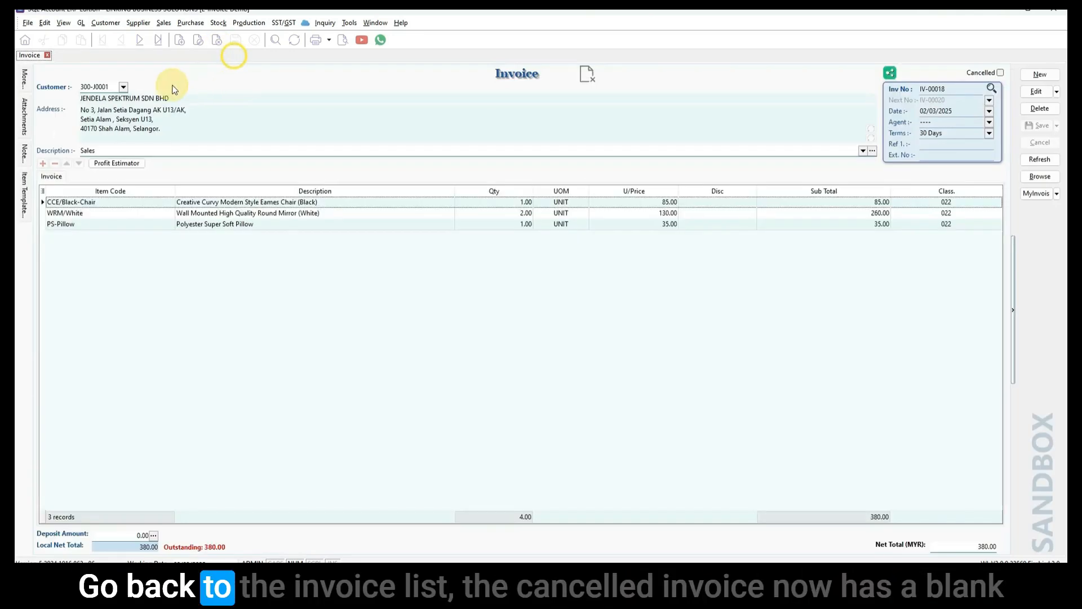
left_click(1040, 175)
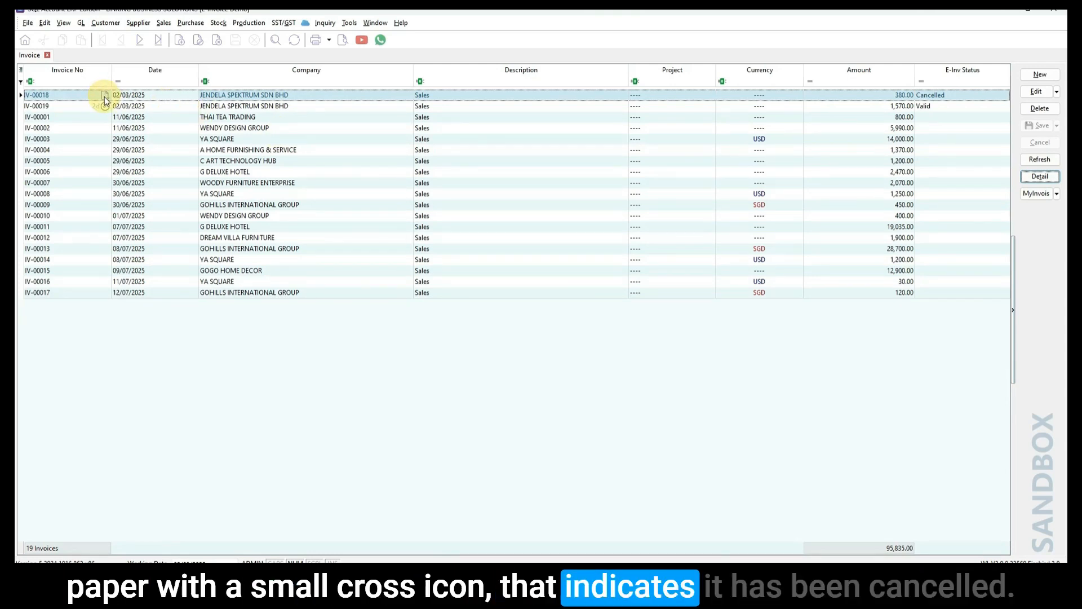
Step: Preview the 1,570.00 JENDELA SPEKTRUM invoice in the Sales Invoice 13 (E-IV v1.1) format and close the preview
left_click(135, 106)
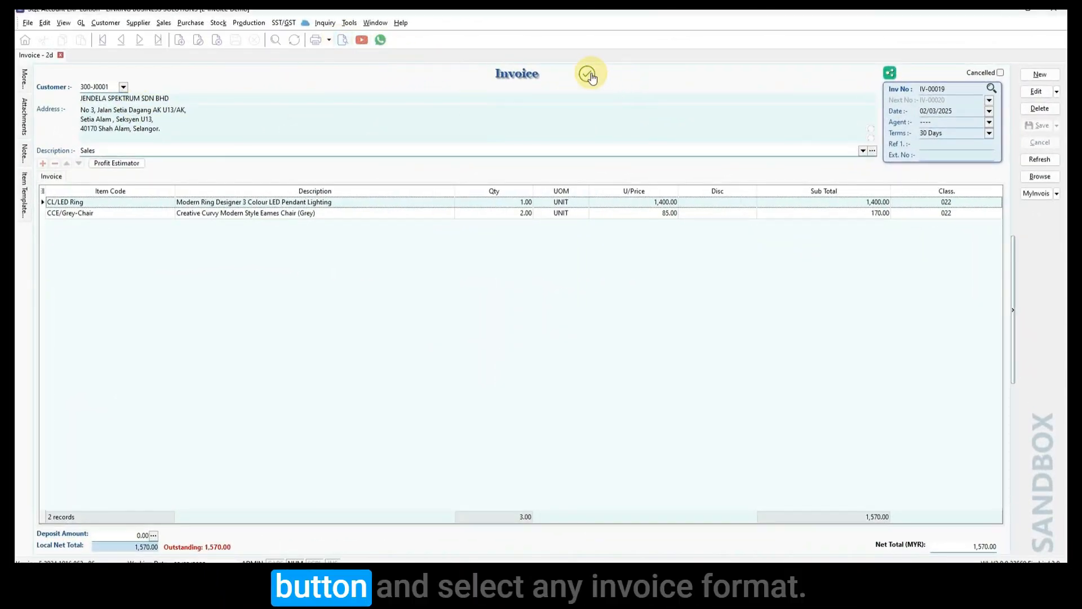
left_click(342, 40)
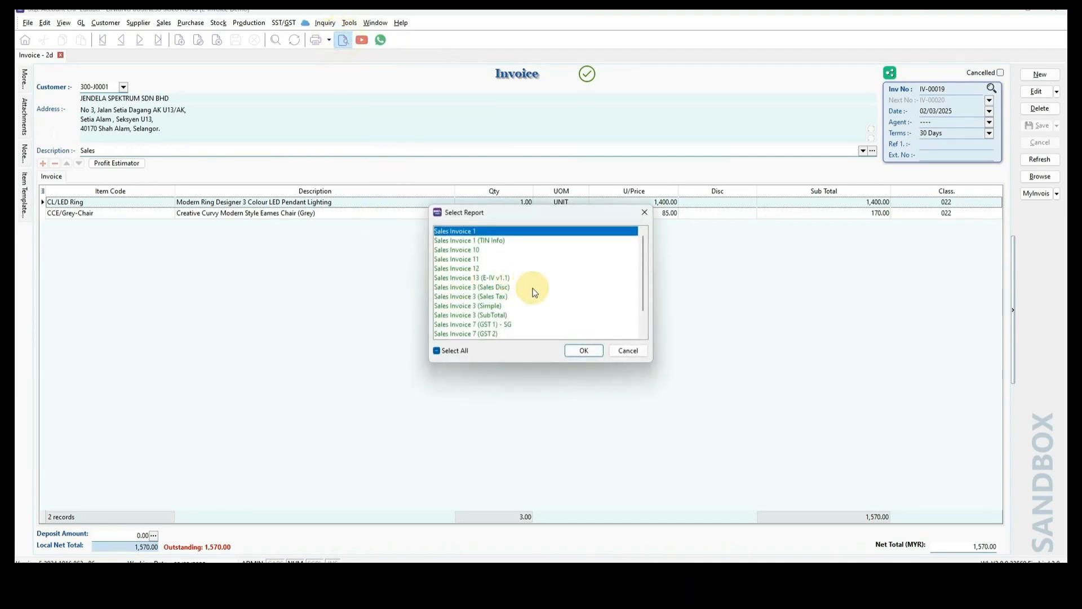
left_click(514, 278)
left_click(584, 351)
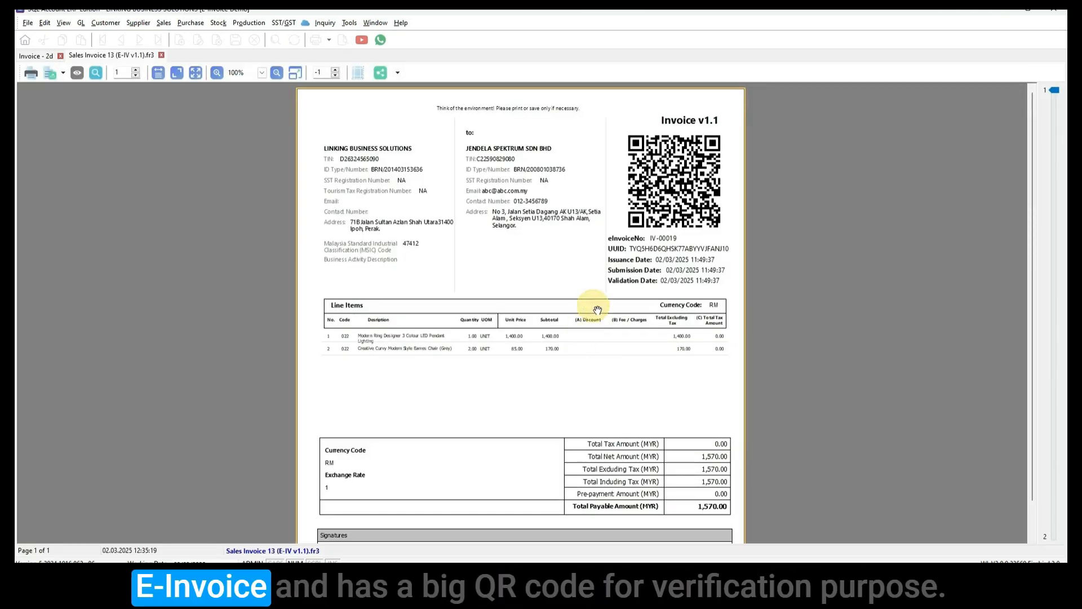
scroll(659, 399, "down", 1)
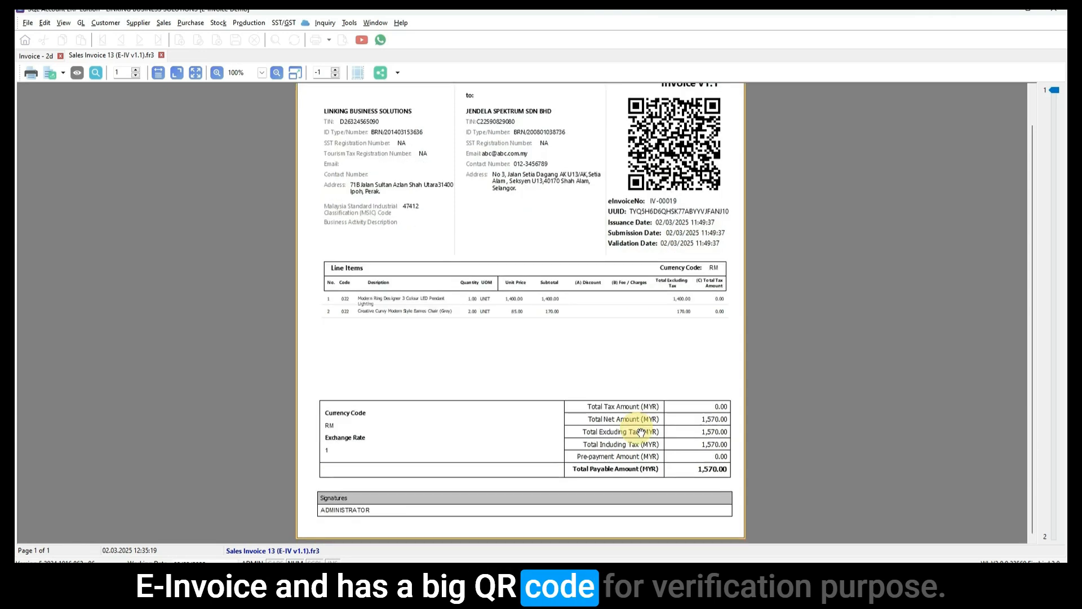
scroll(648, 379, "up", 1)
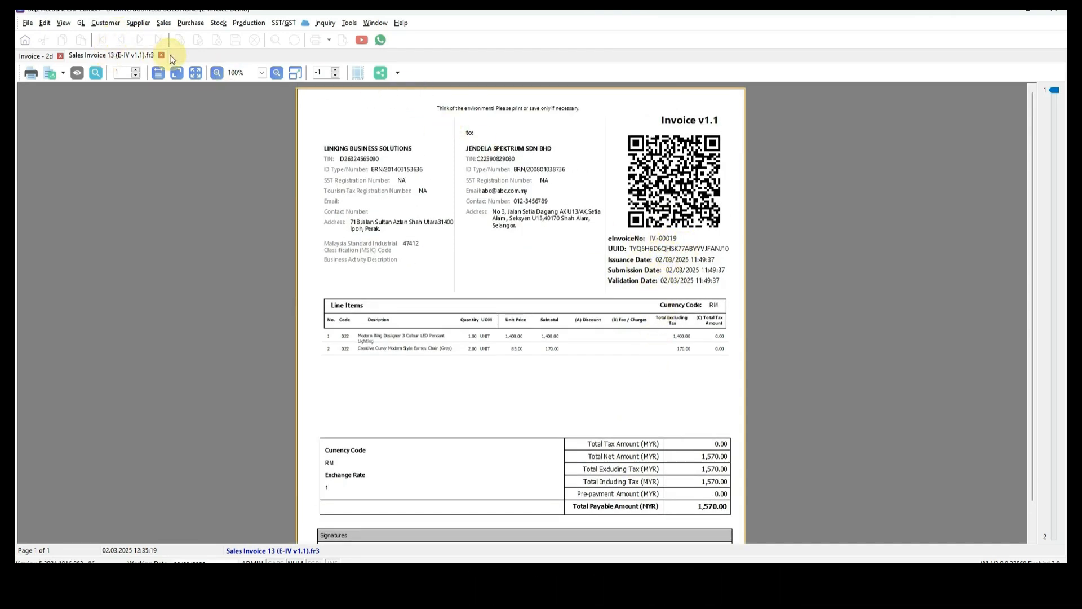
left_click(161, 55)
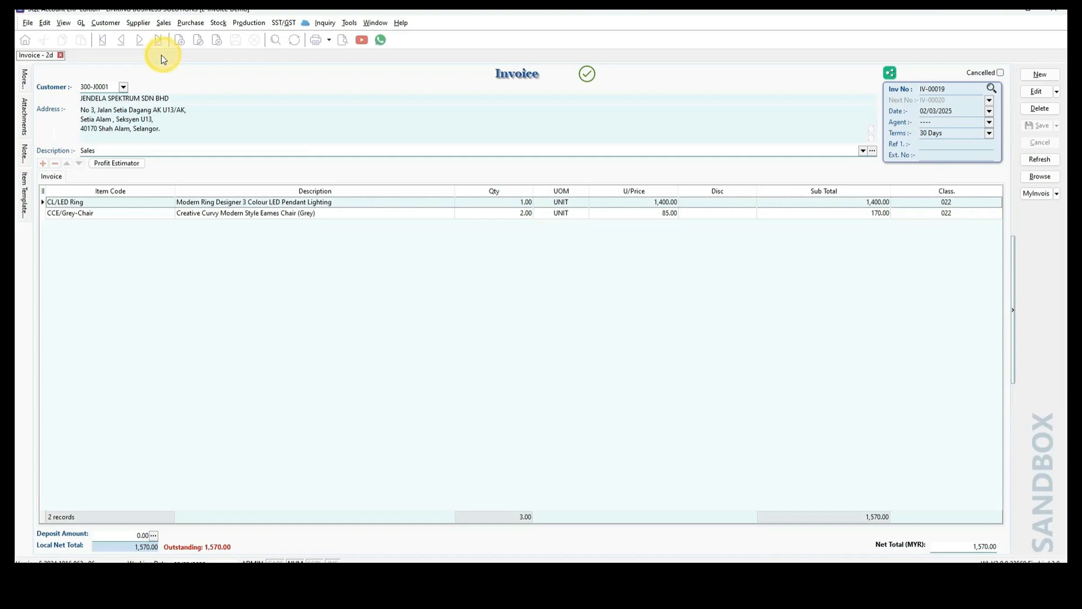
Step: Preview the same invoice in the Sales Invoice 1 format and examine the QR code at 125% zoom
left_click(344, 40)
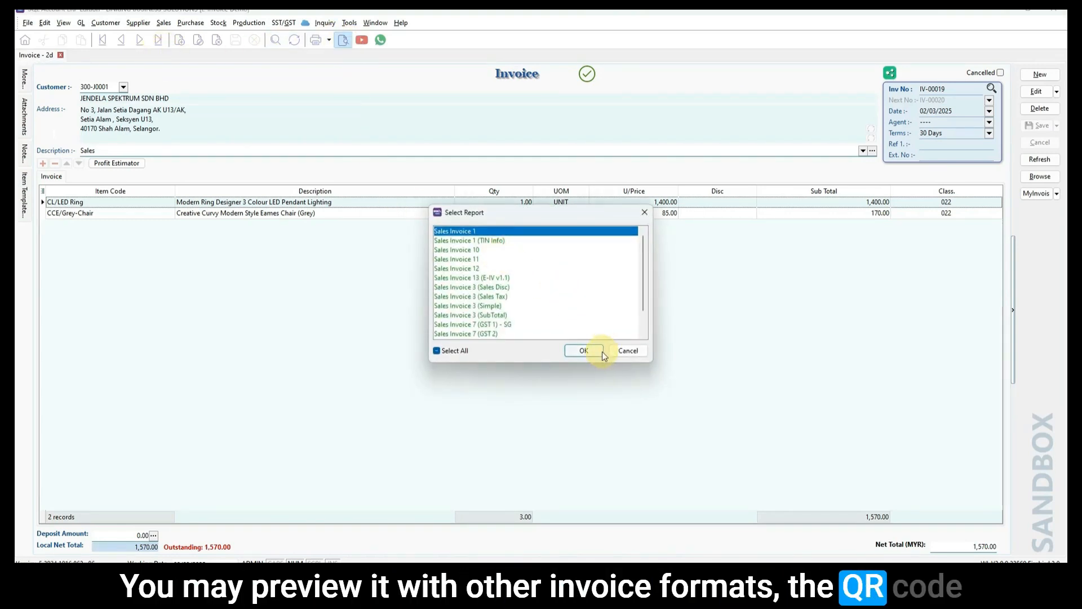
left_click(583, 350)
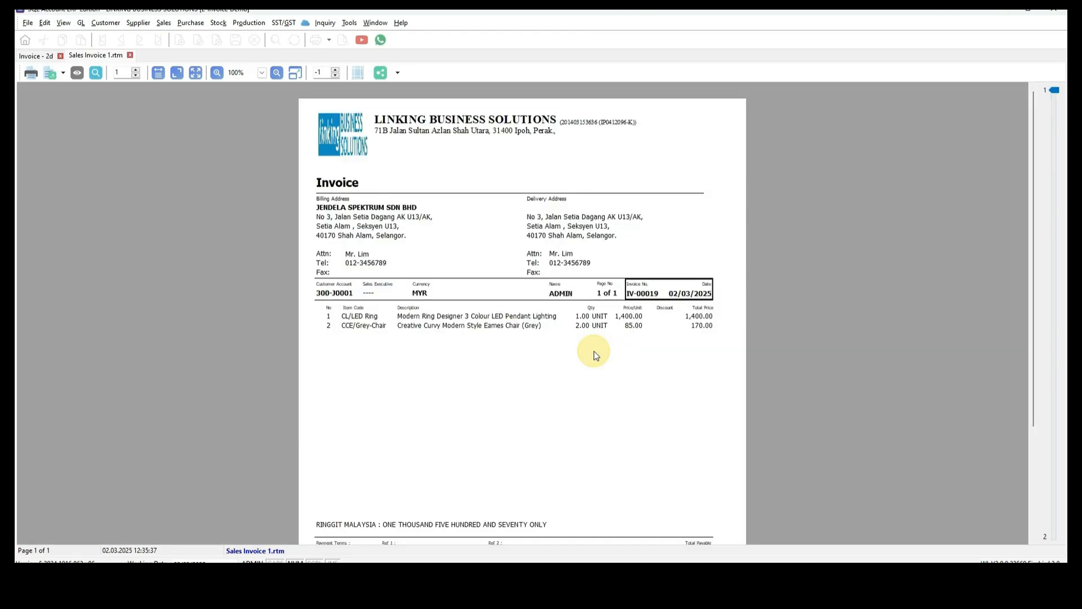
scroll(594, 355, "down", 3)
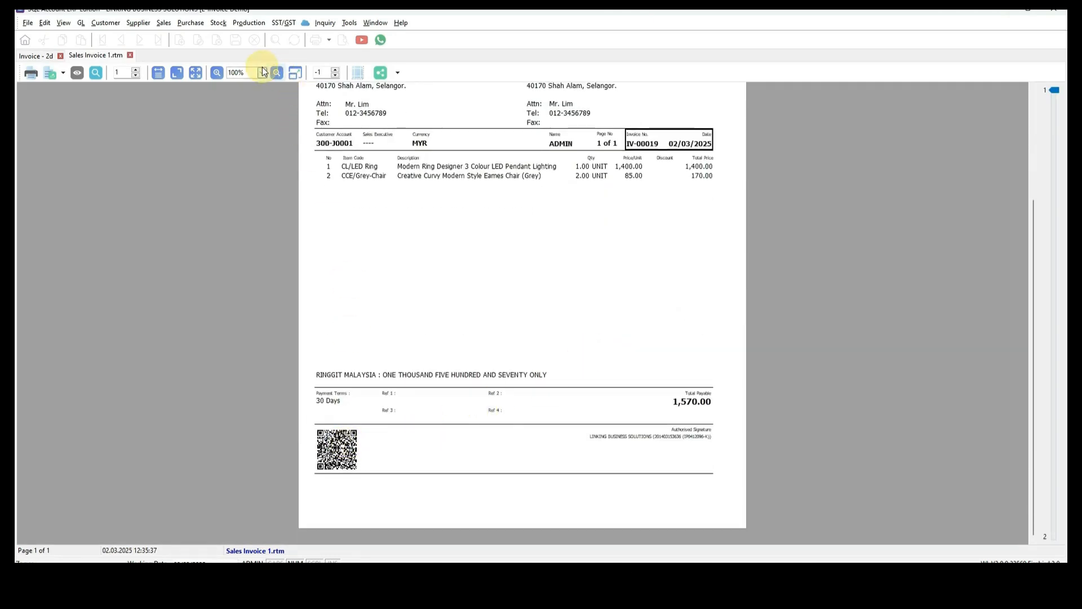
left_click(220, 74)
scroll(429, 405, "down", 2)
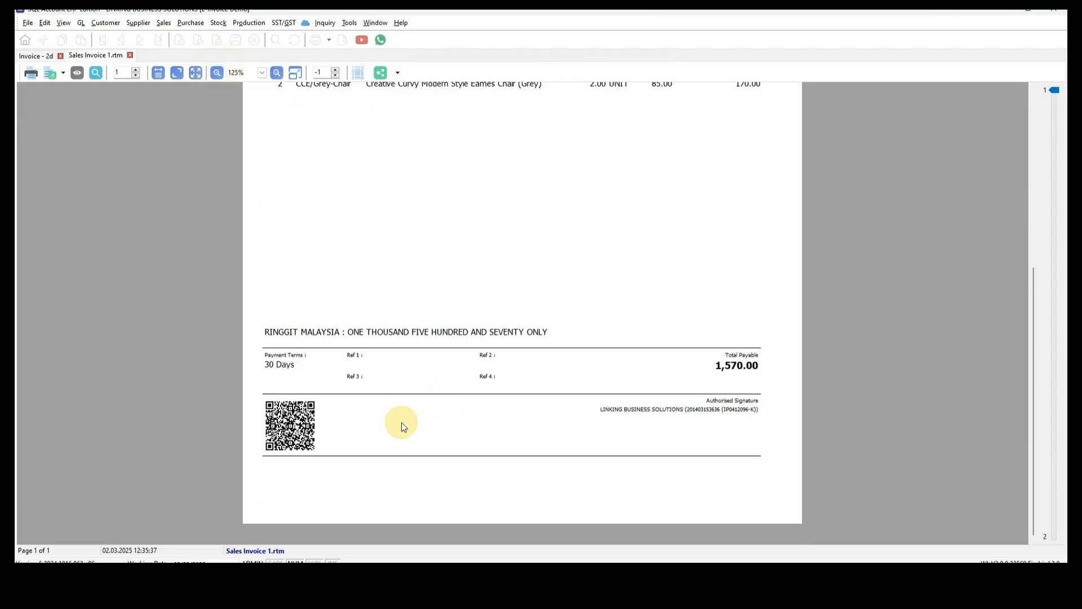
Step: Check the preview's export formats and its PDF and Excel sharing options, and go back to the invoice list
left_click(64, 71)
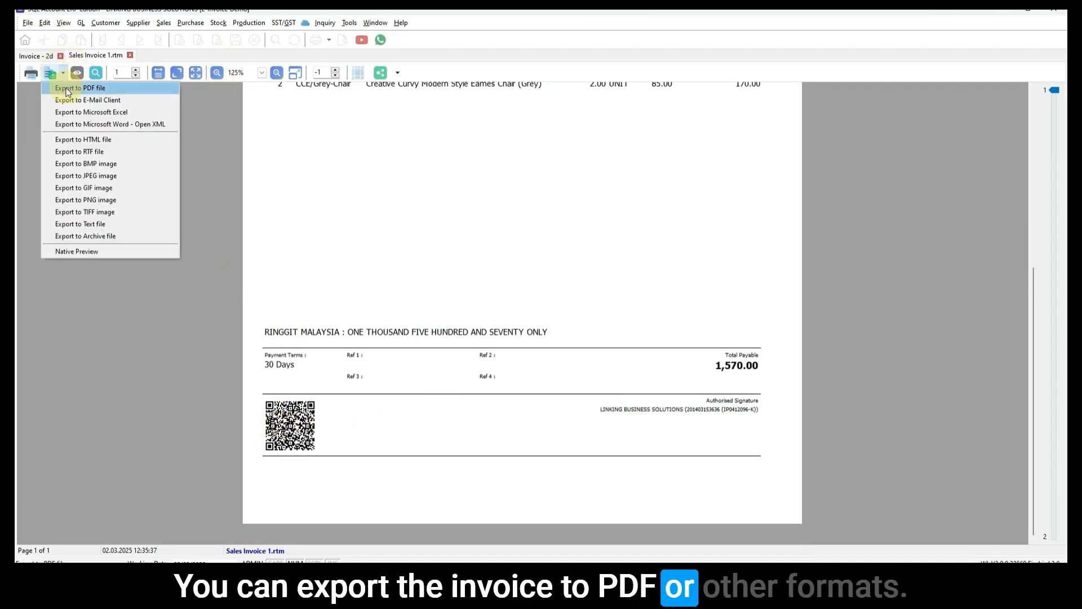
left_click(407, 75)
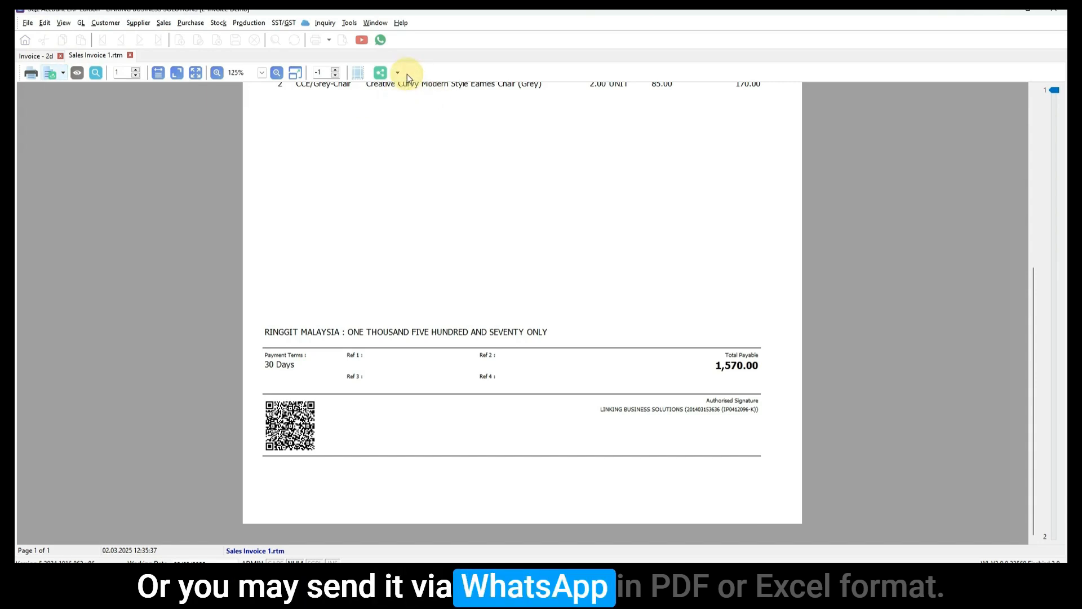
left_click(397, 73)
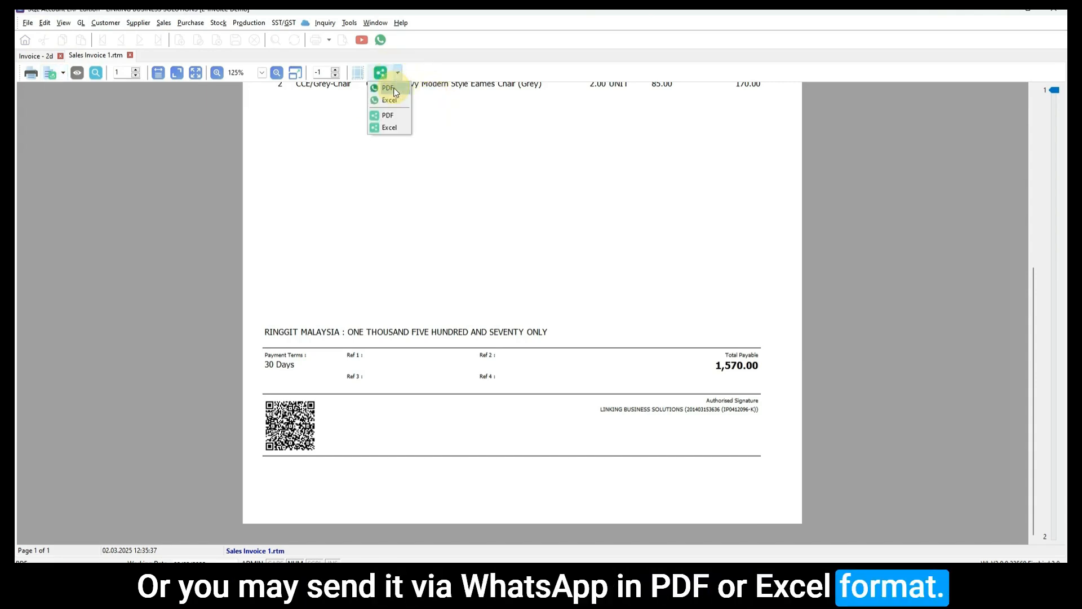
left_click(806, 104)
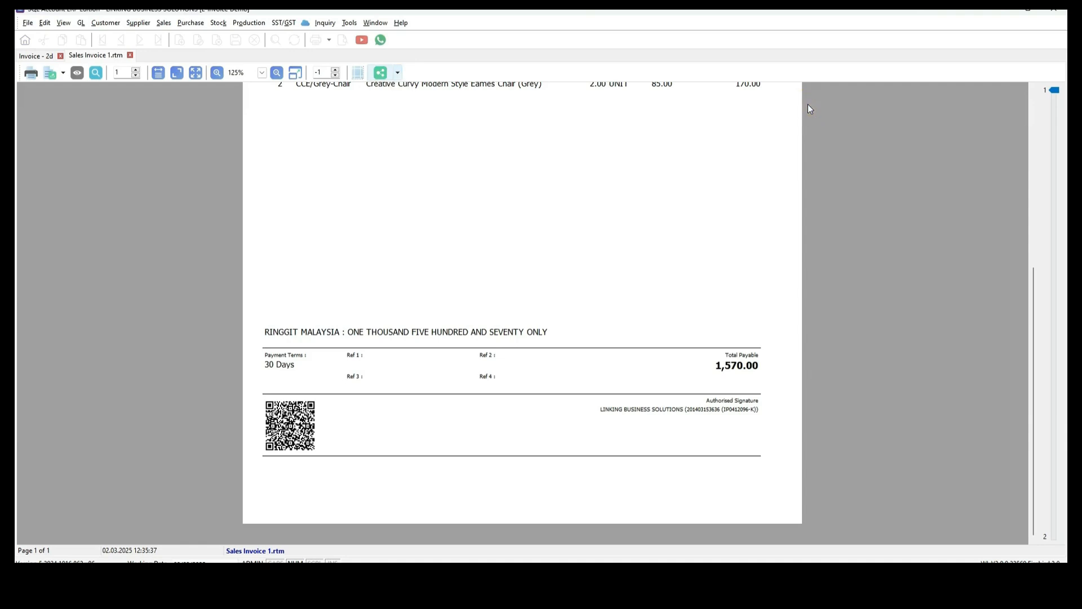
left_click(129, 55)
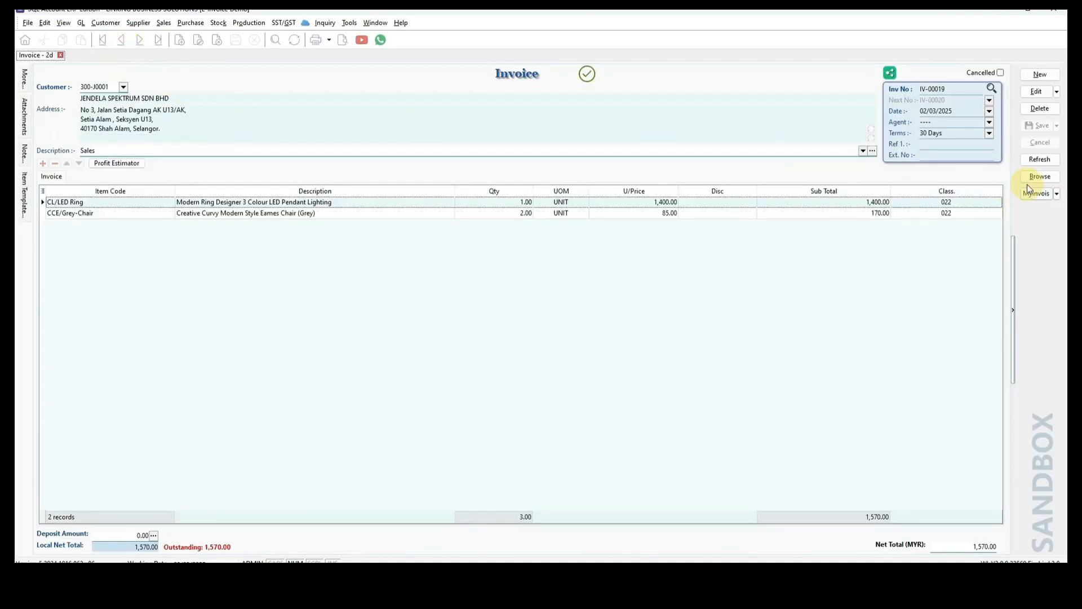
left_click(1038, 177)
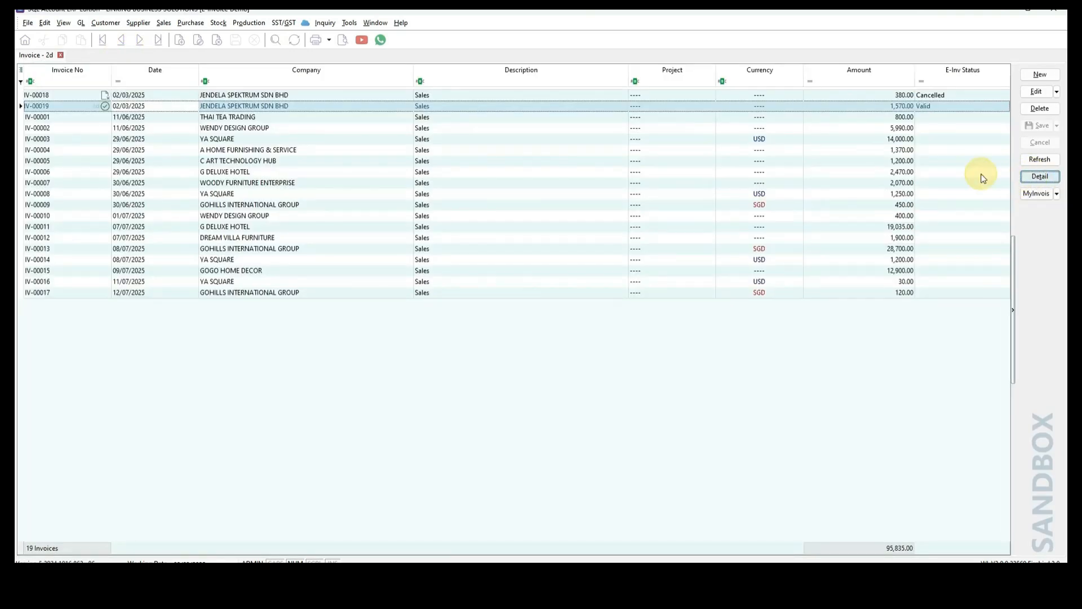
Step: Open the MyInvois settings of the Company Profile and connect to the Sandbox version of the MyInvois portal
left_click(682, 99)
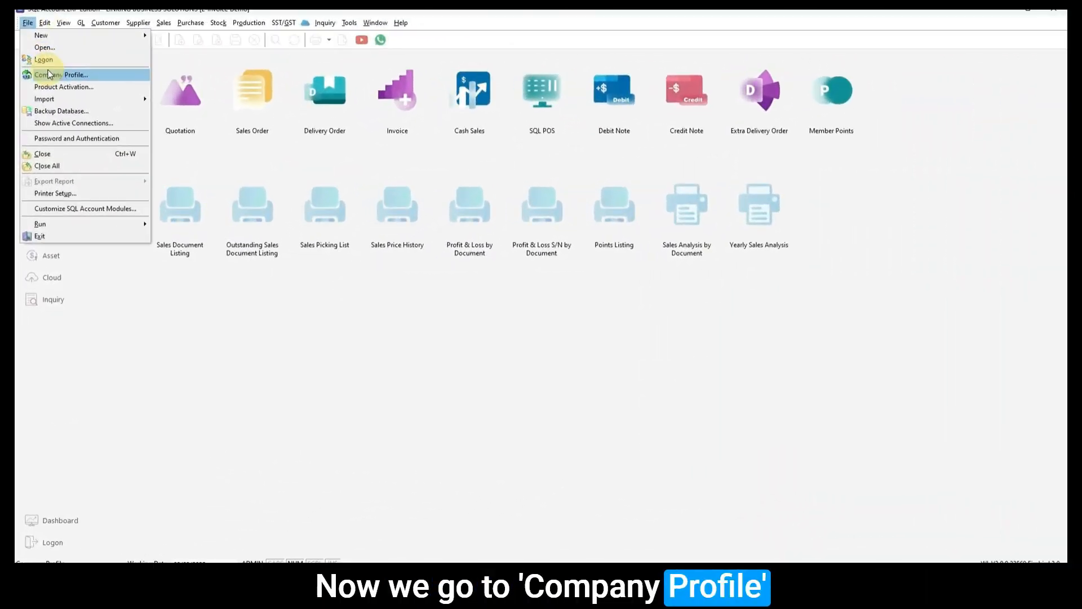
left_click(90, 107)
left_click(46, 73)
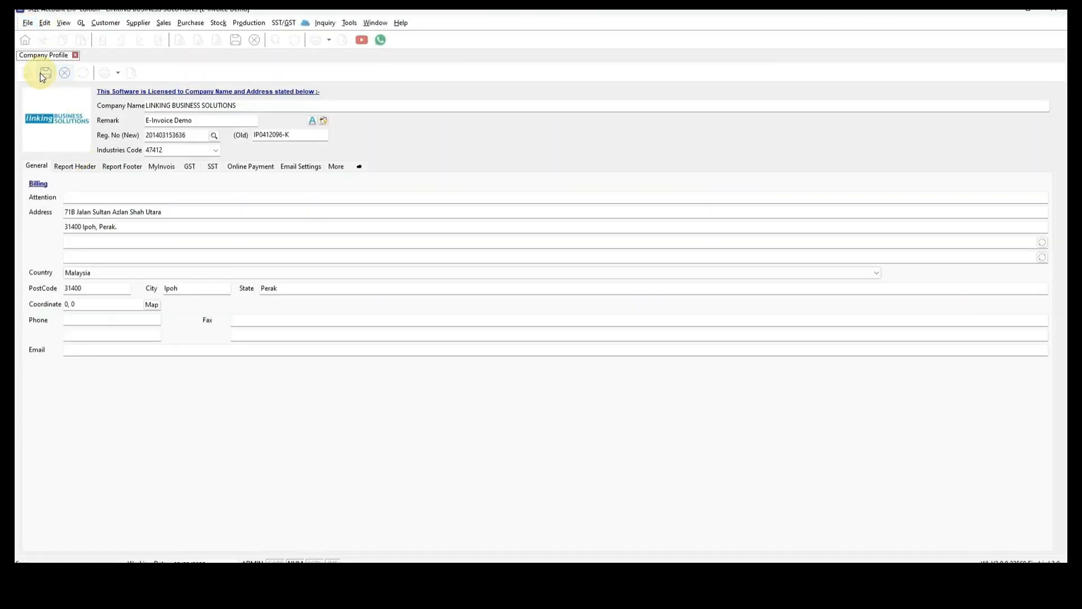
left_click(163, 166)
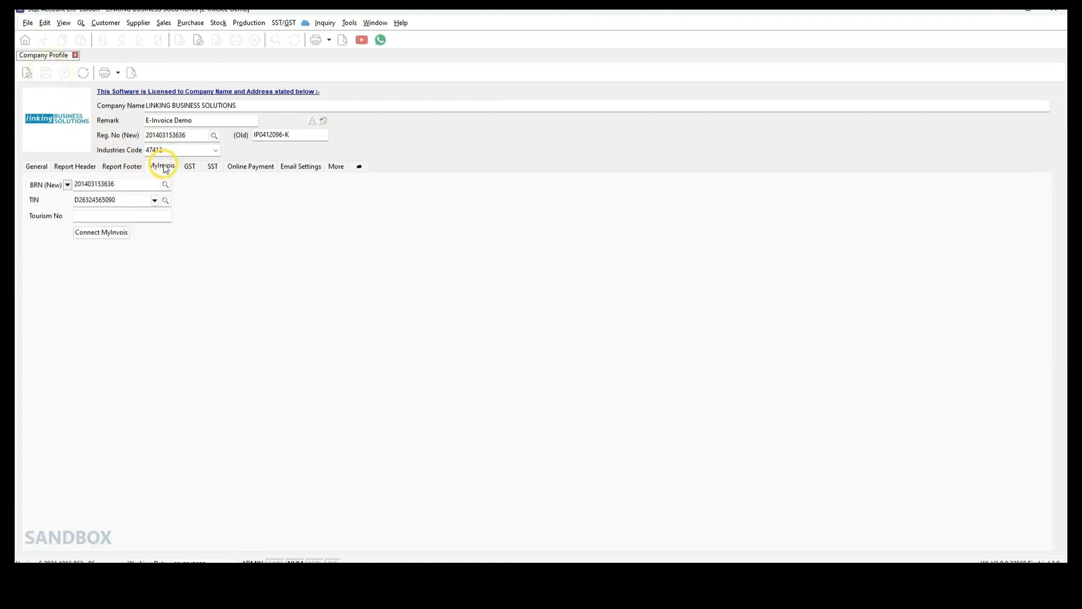
left_click(112, 236)
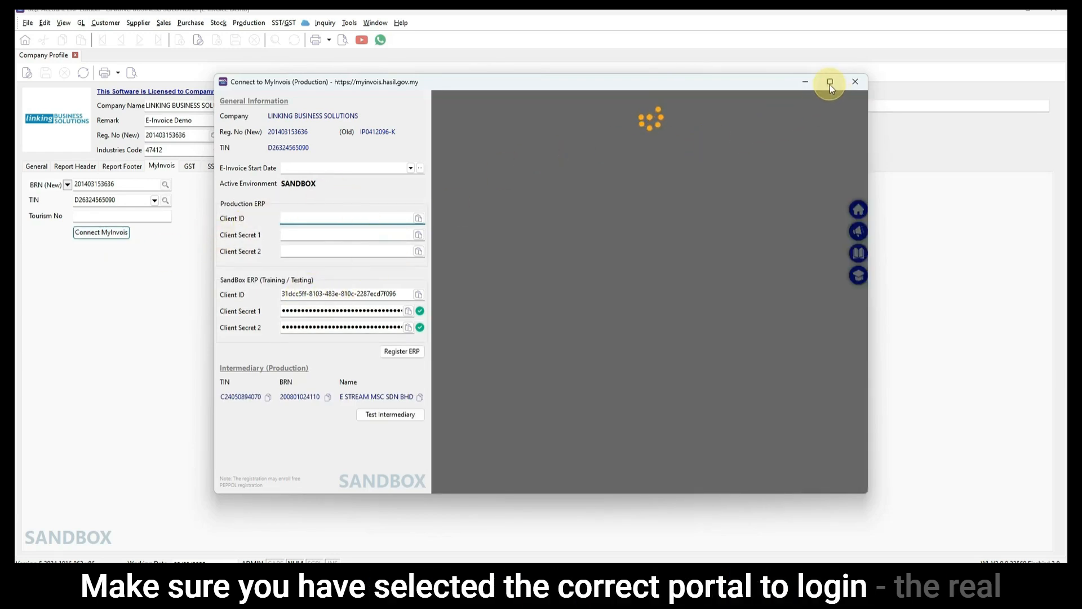
left_click(302, 292)
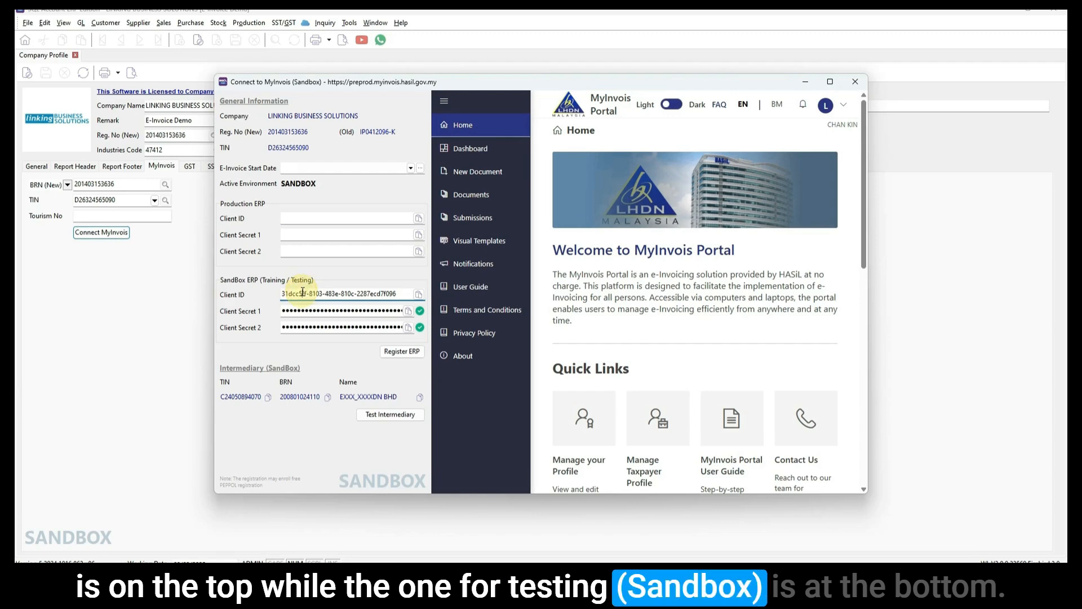
Step: Enlarge the MyInvois portal window, open the 2/3/2025 11:49 AM submission and review its details and document columns
left_click(830, 82)
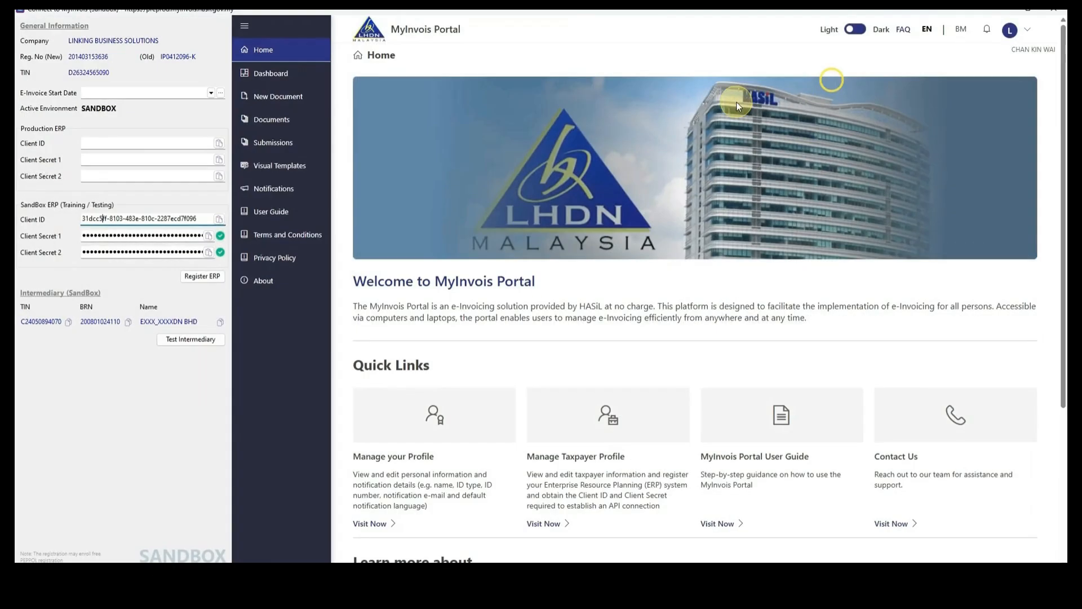
left_click(330, 148)
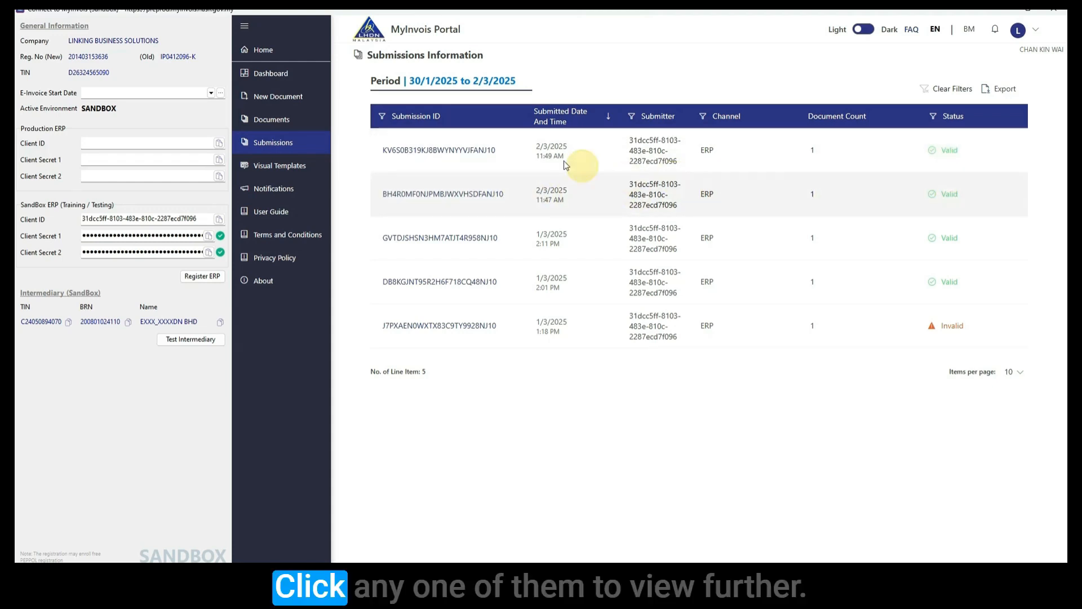
left_click(481, 153)
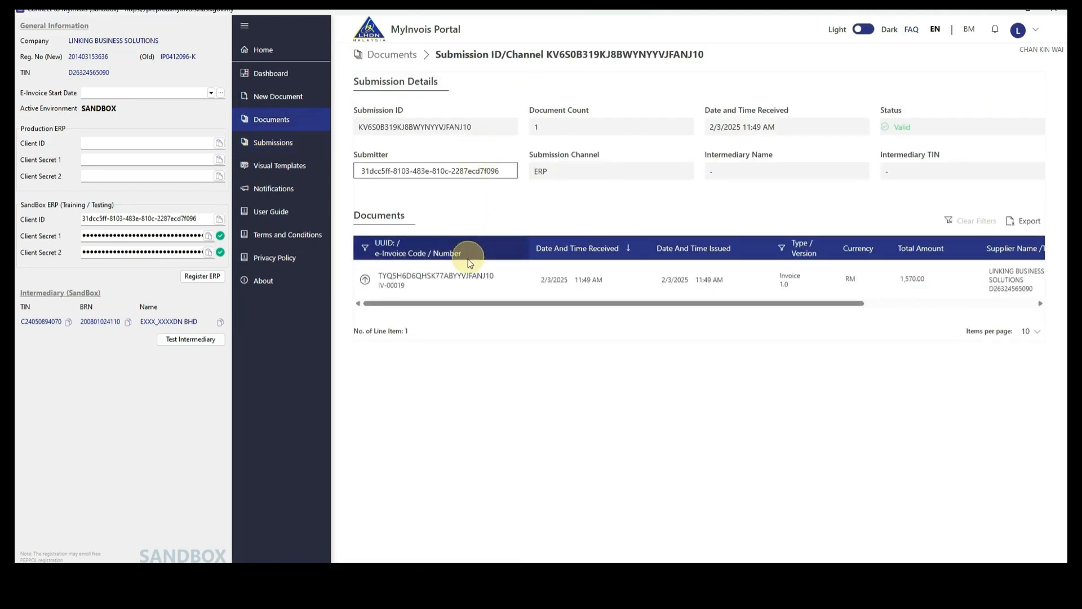
left_click_drag(463, 308, 703, 315)
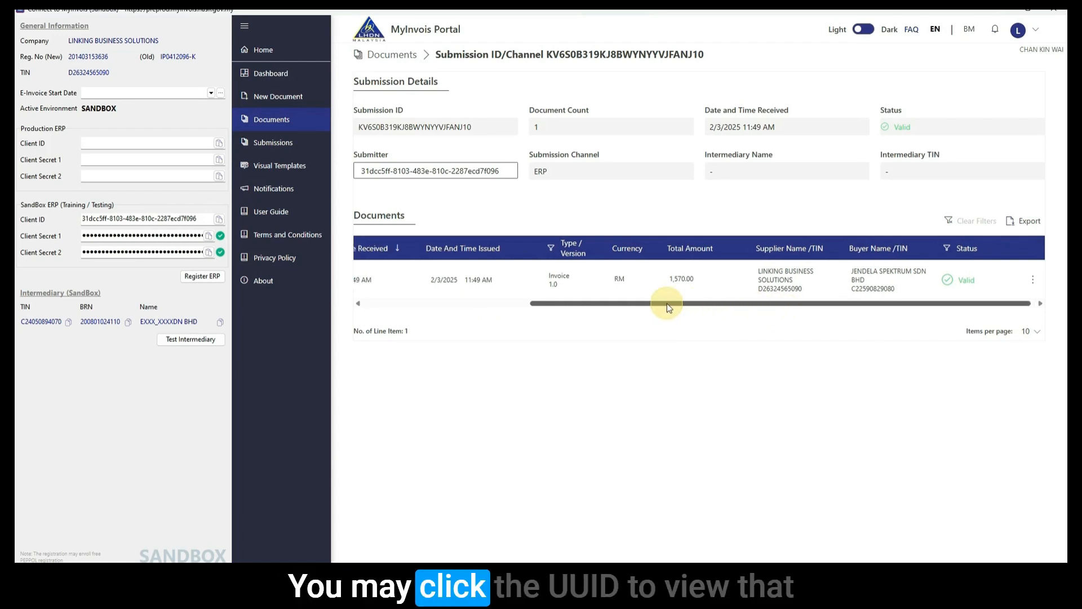
left_click_drag(633, 306, 405, 307)
Step: Open the 1,570.00 JENDELA SPEKTRUM e-invoice from the submission and review its supplier, buyer and line item details
left_click(426, 275)
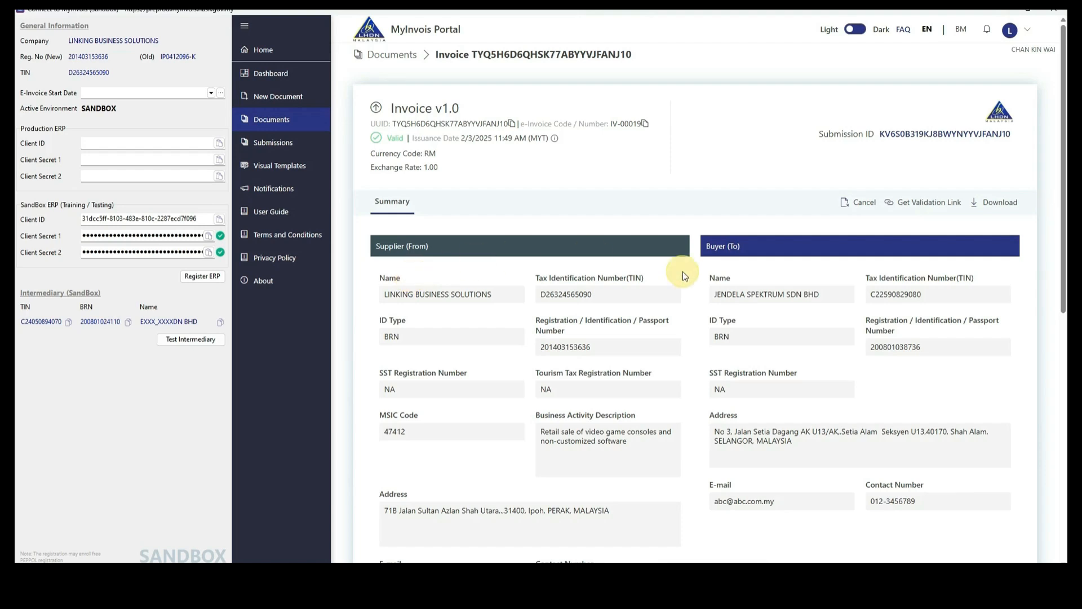
scroll(693, 390, "down", 6)
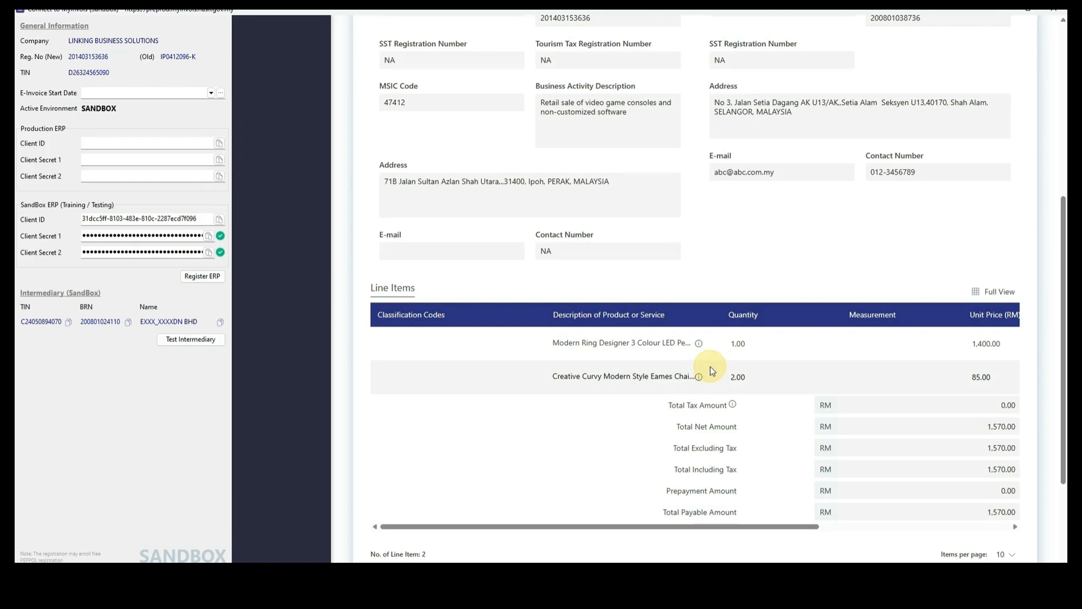
scroll(710, 366, "up", 4)
scroll(710, 366, "up", 2)
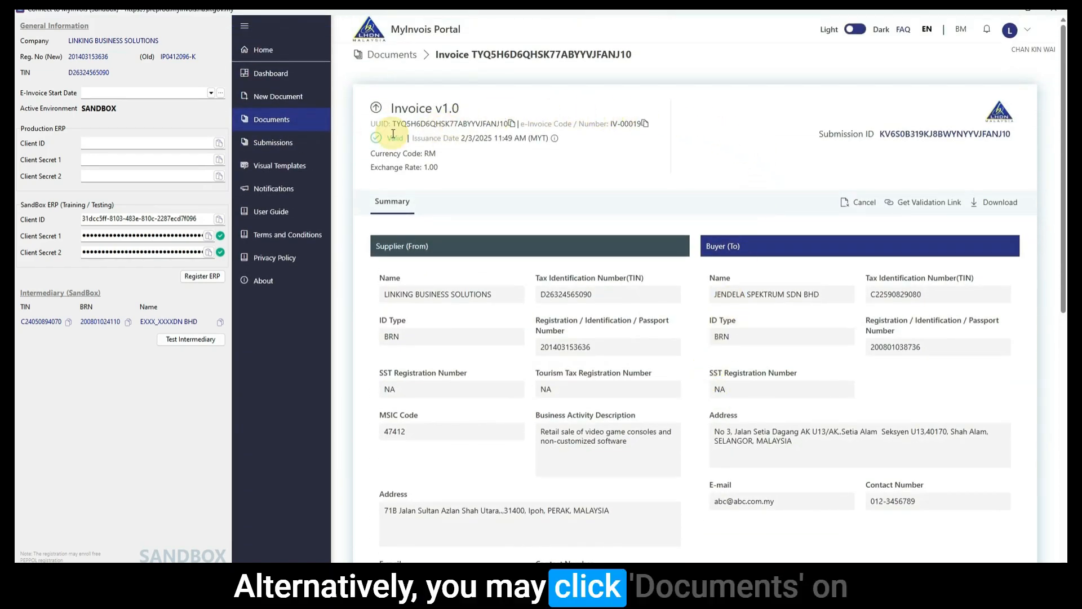
Step: Open the cancelled 380.00 e-invoice from the portal's Documents list, review its full details and return to the list
left_click(271, 124)
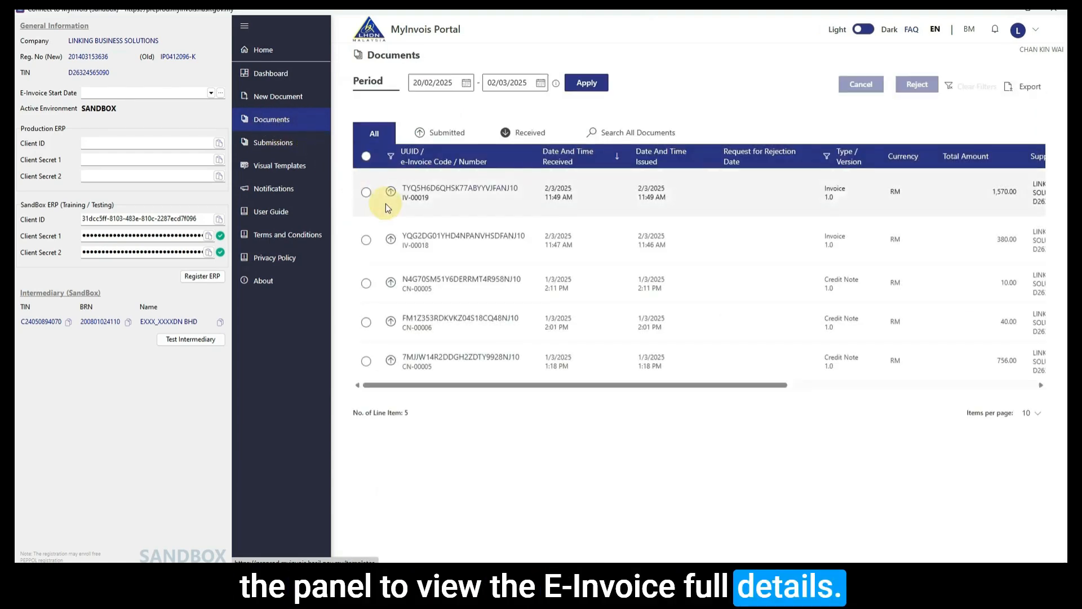
left_click(441, 237)
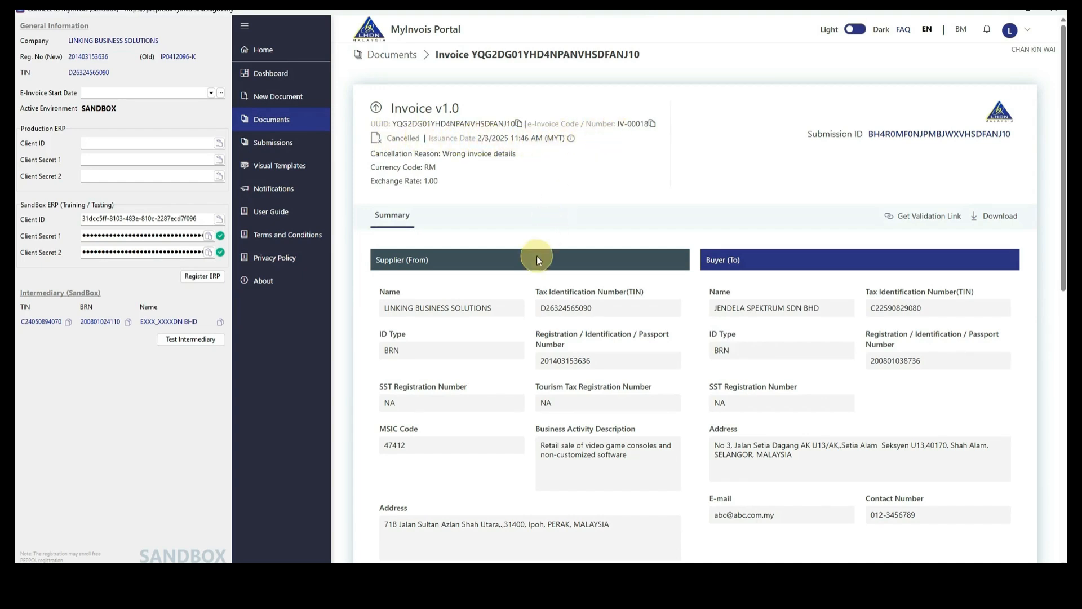
scroll(523, 438, "down", 5)
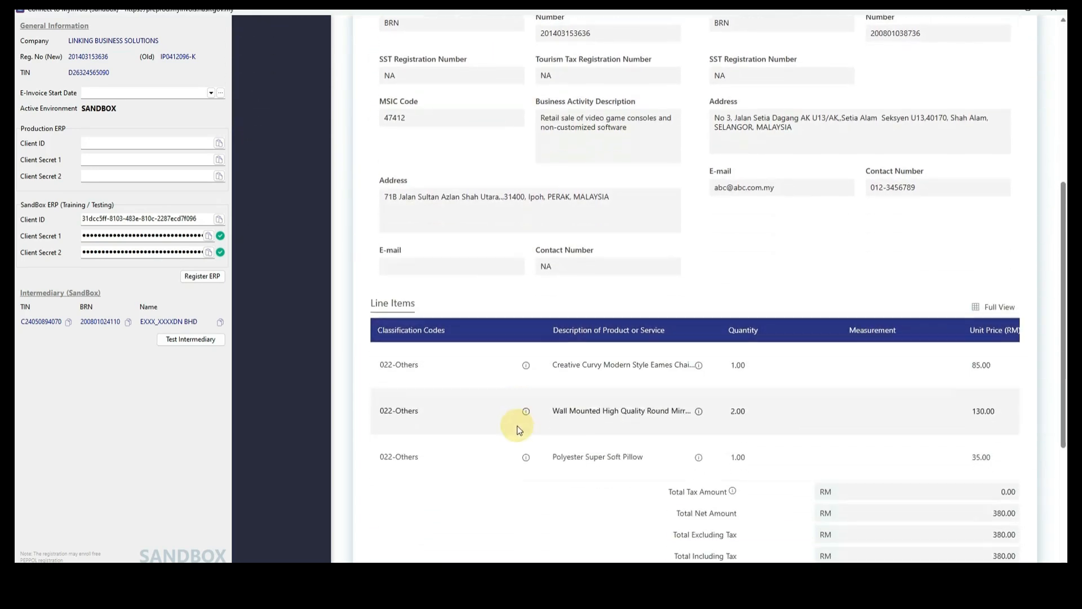
scroll(519, 429, "down", 2)
scroll(516, 424, "down", 1)
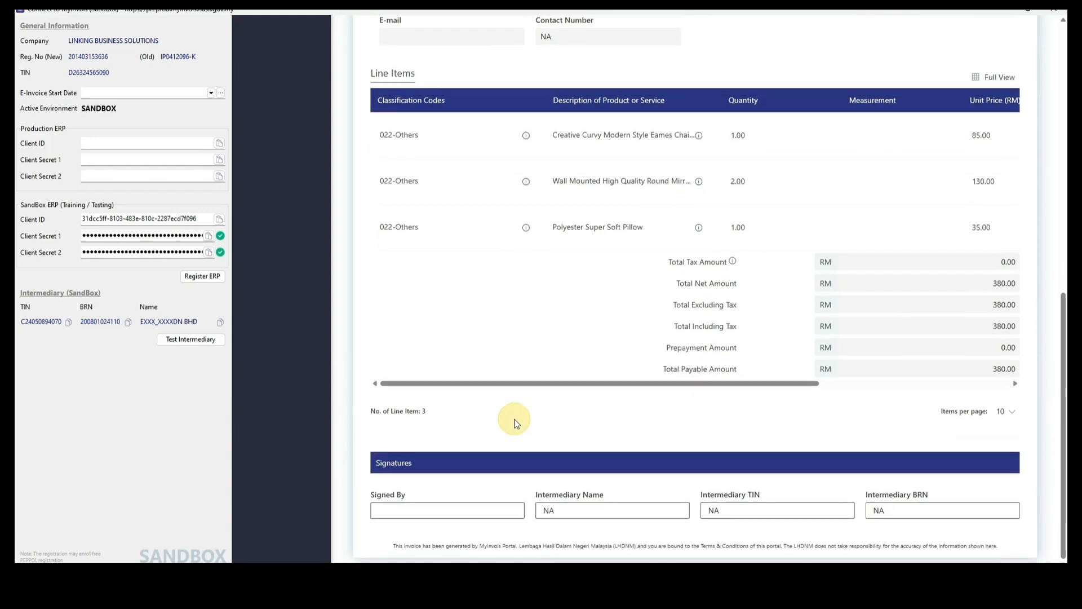
scroll(516, 423, "up", 6)
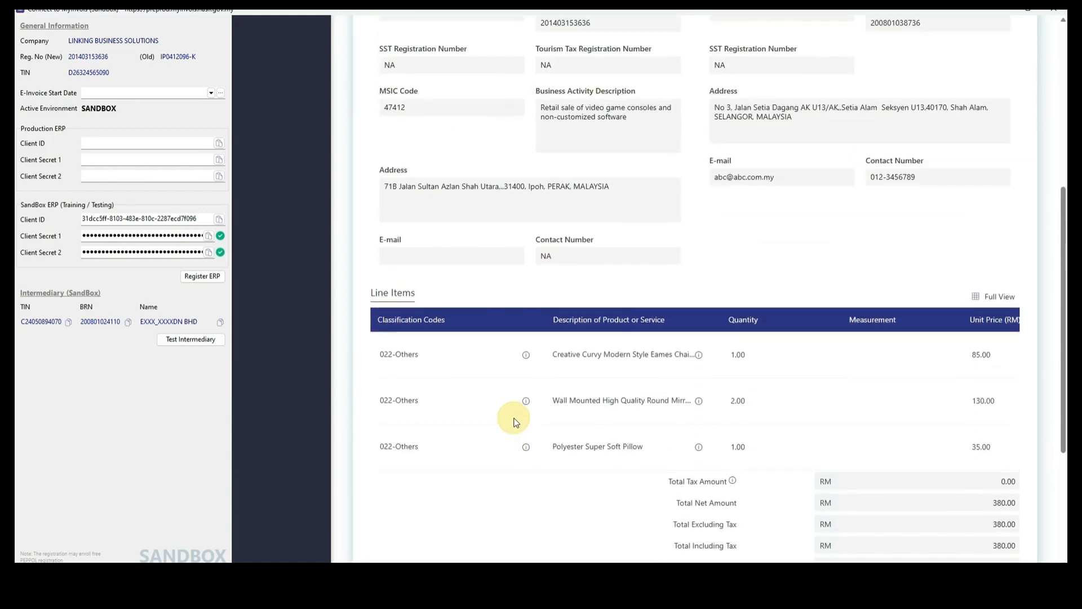
scroll(515, 421, "up", 3)
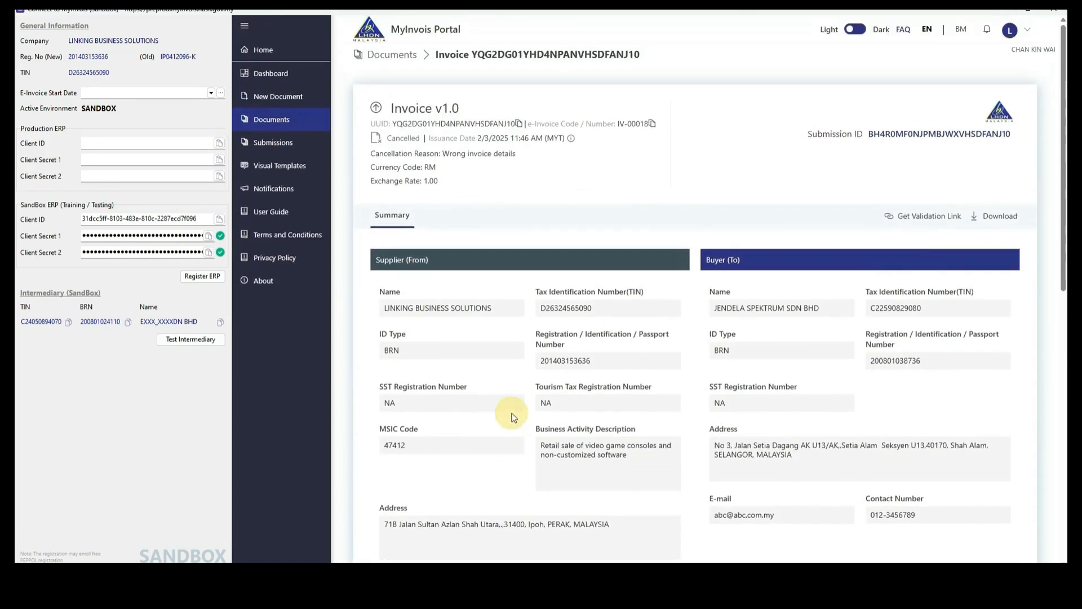
left_click(283, 122)
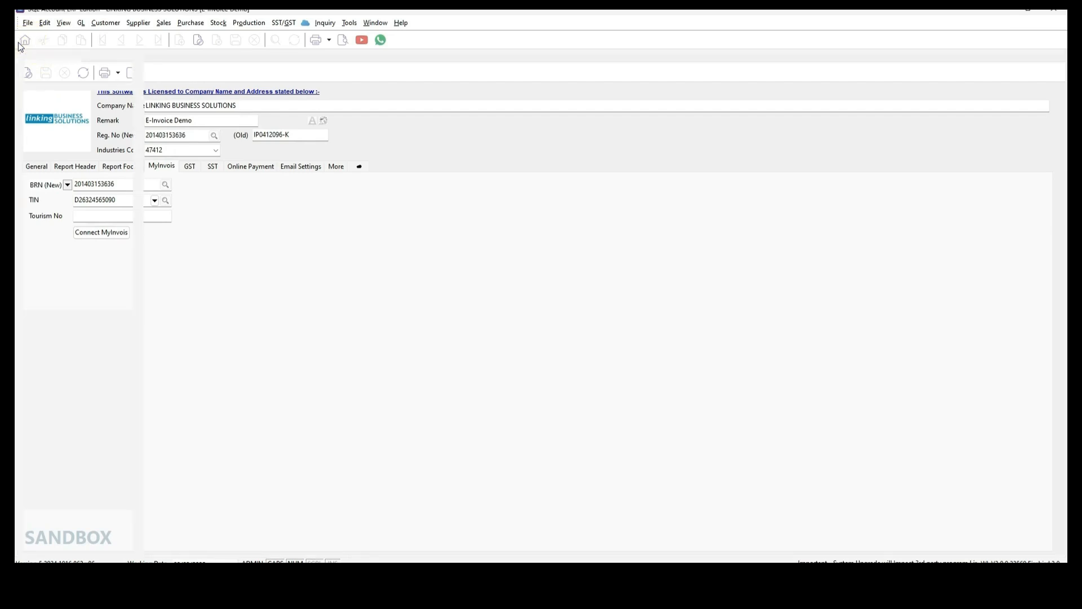
Step: Return to the Sales module in SQL Account and open the 1,570.00 JENDELA SPEKTRUM invoice from the invoice list
left_click(21, 43)
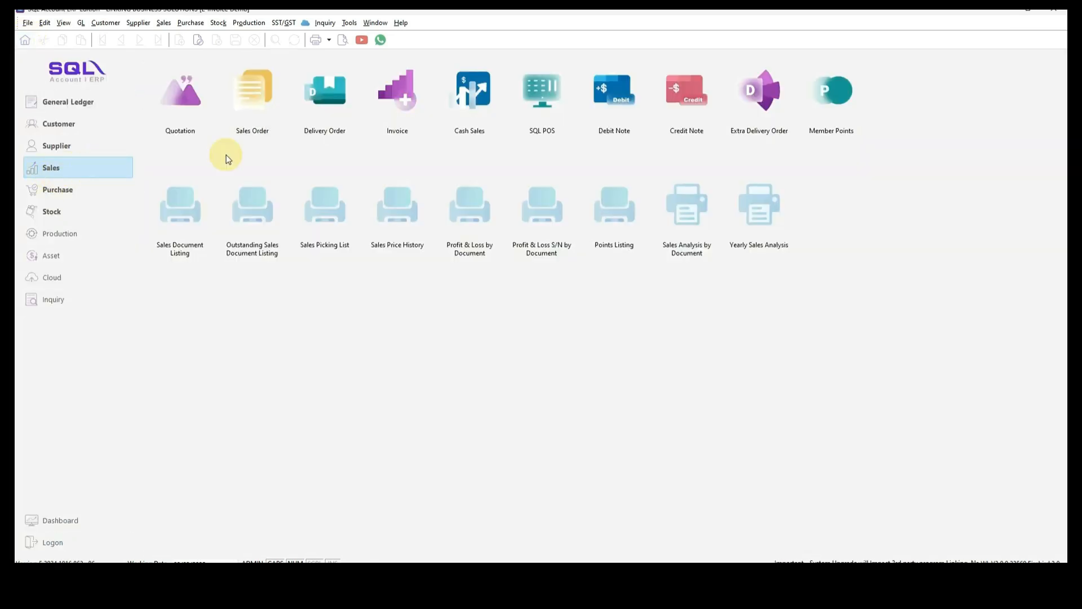
left_click(410, 97)
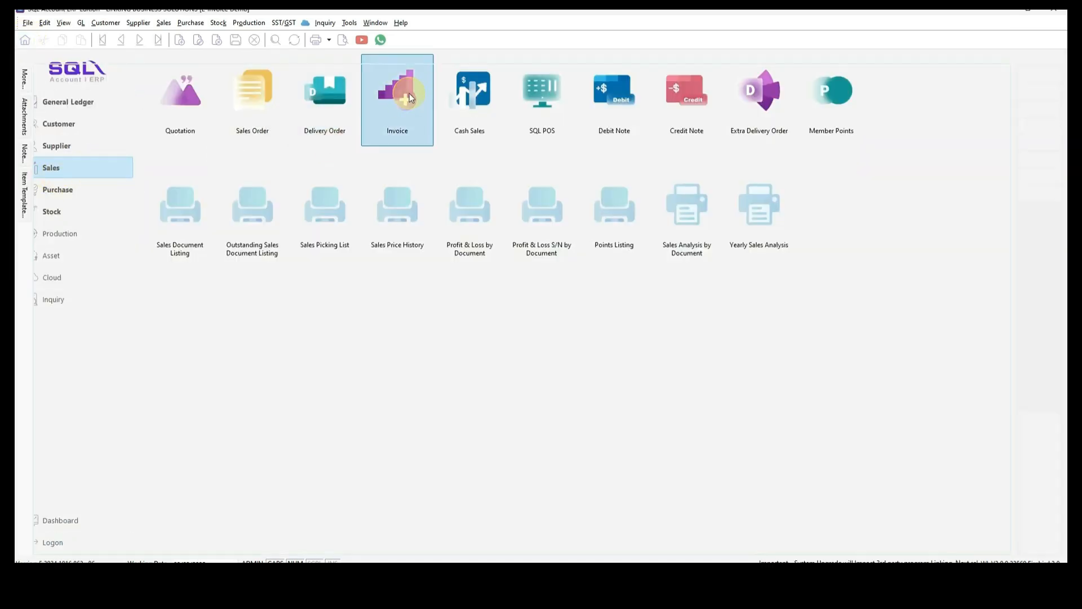
left_click(117, 109)
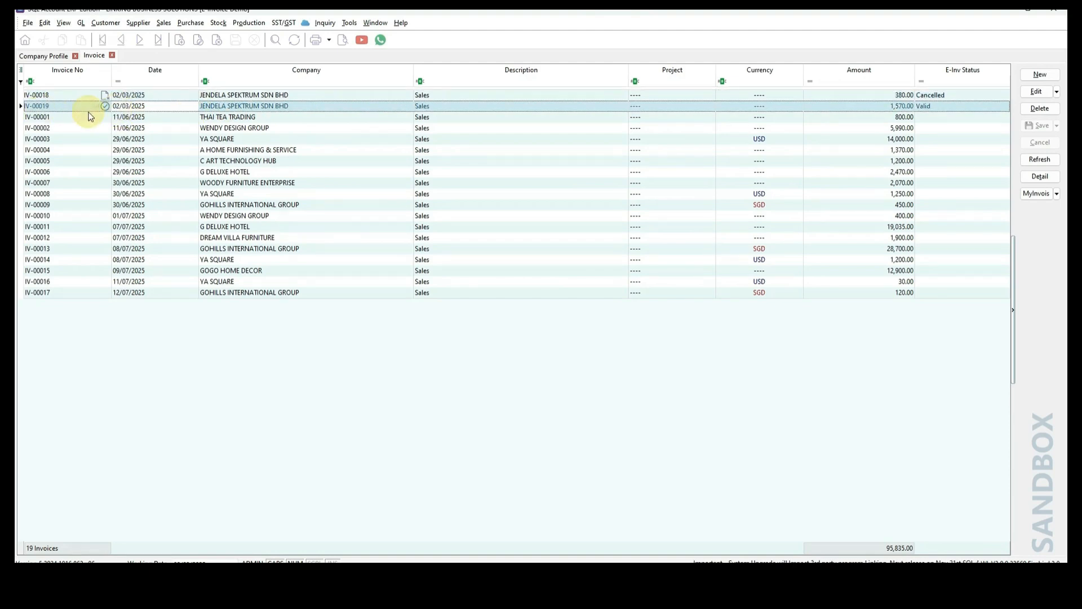
double_click(138, 106)
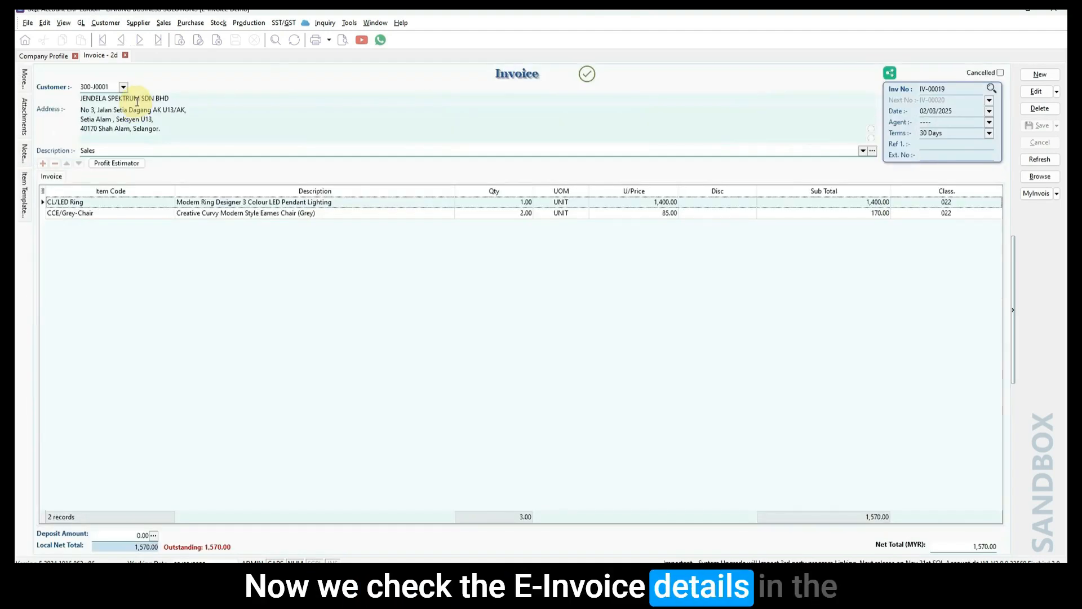
Step: Preview the invoice in the Sales Invoice 13 (E-IV v1.1) format and detach the preview as a floating window
left_click(339, 43)
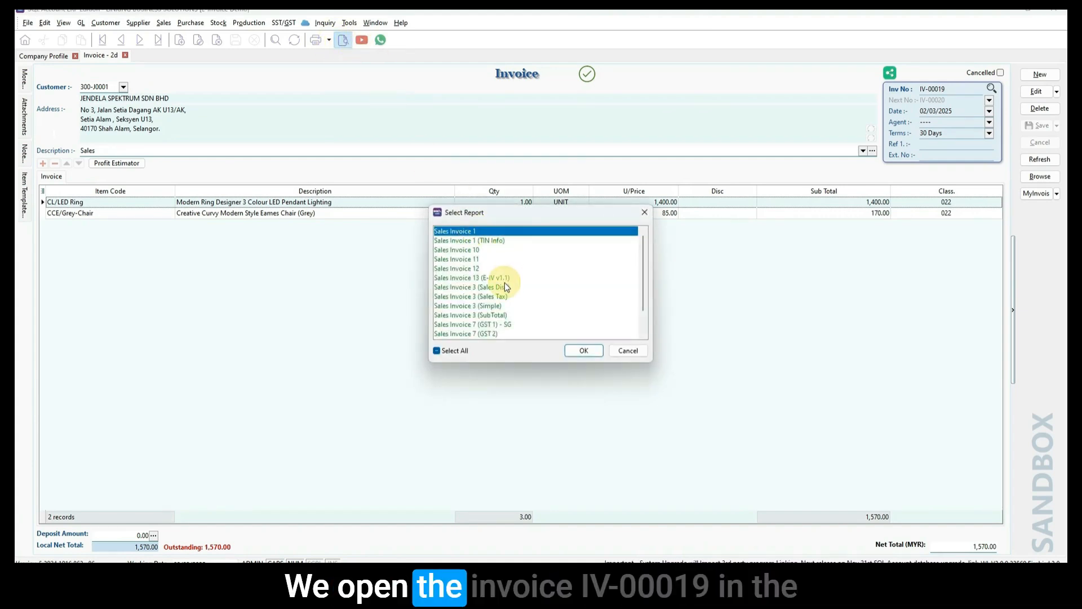
left_click(505, 278)
left_click(584, 352)
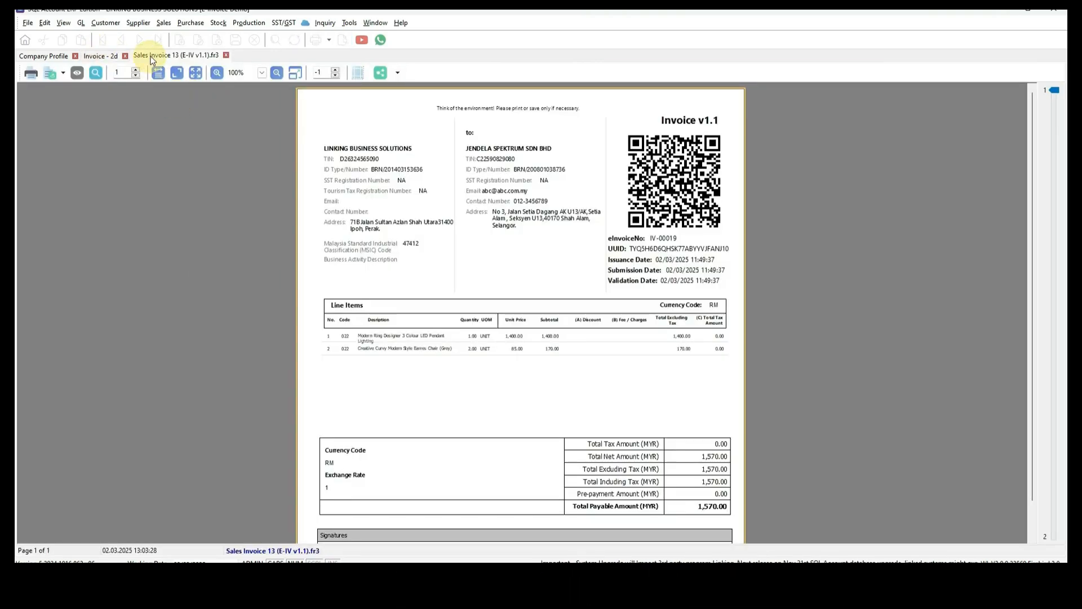
left_click_drag(161, 54, 503, 136)
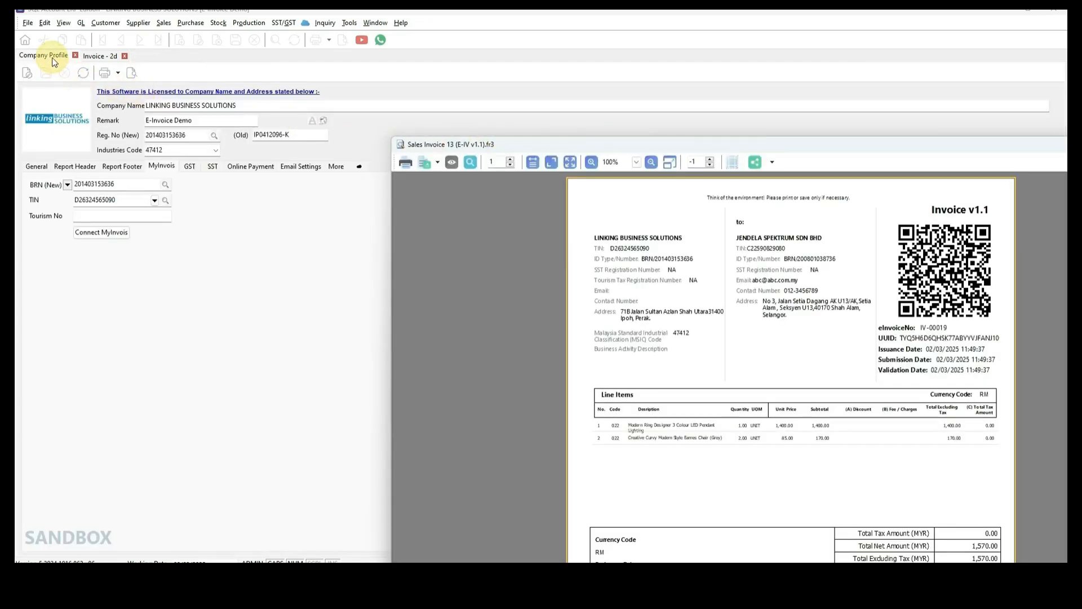
Step: Connect to the Sandbox MyInvois portal from the Company Profile, show its Documents list and uncover the invoice preview
left_click(101, 234)
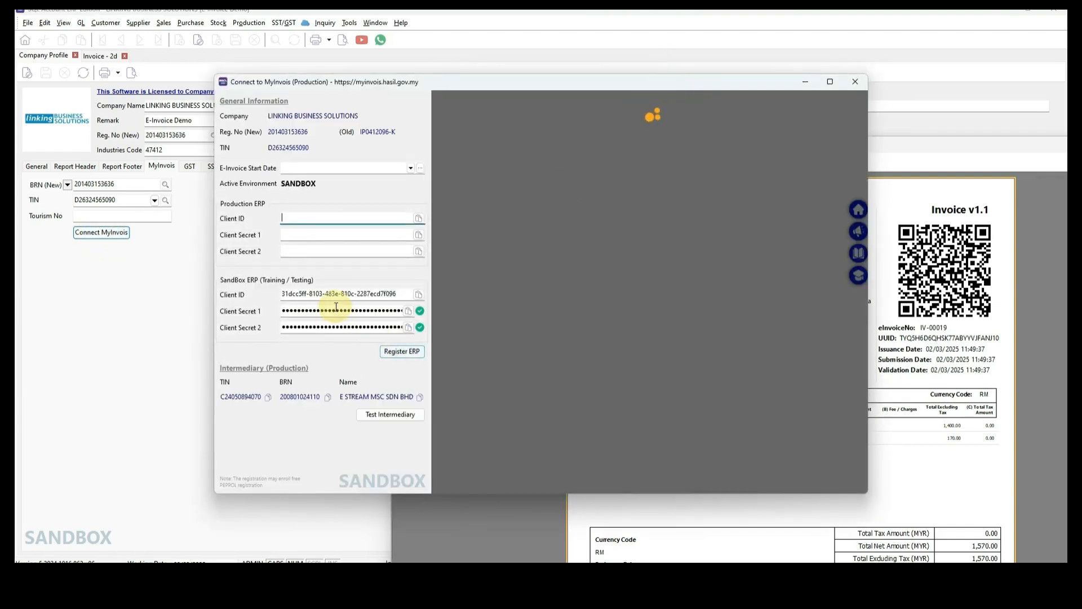
left_click(305, 293)
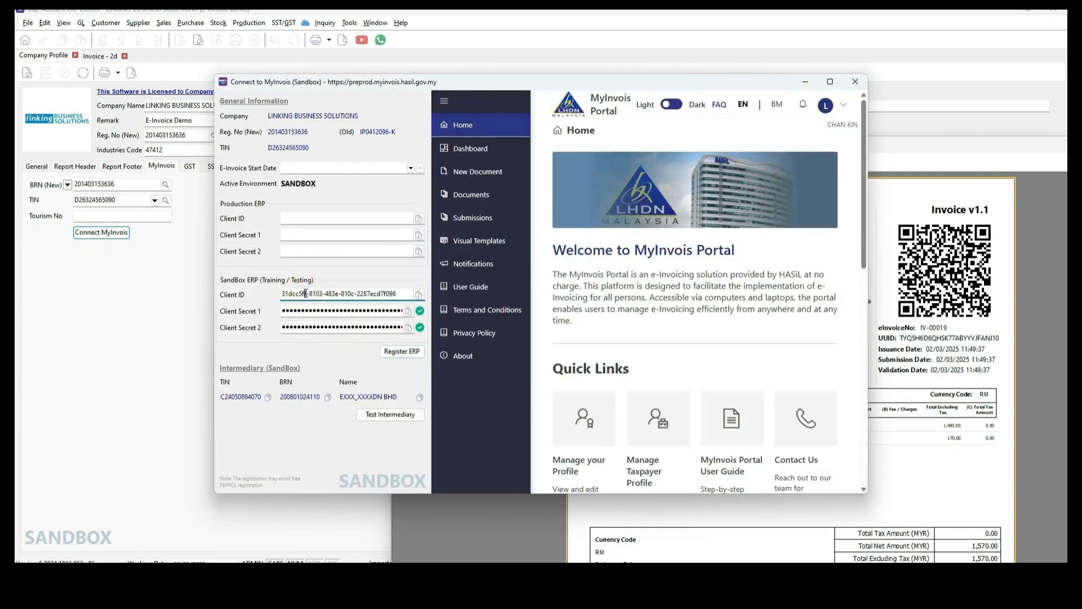
left_click(465, 196)
left_click_drag(639, 81, 537, 156)
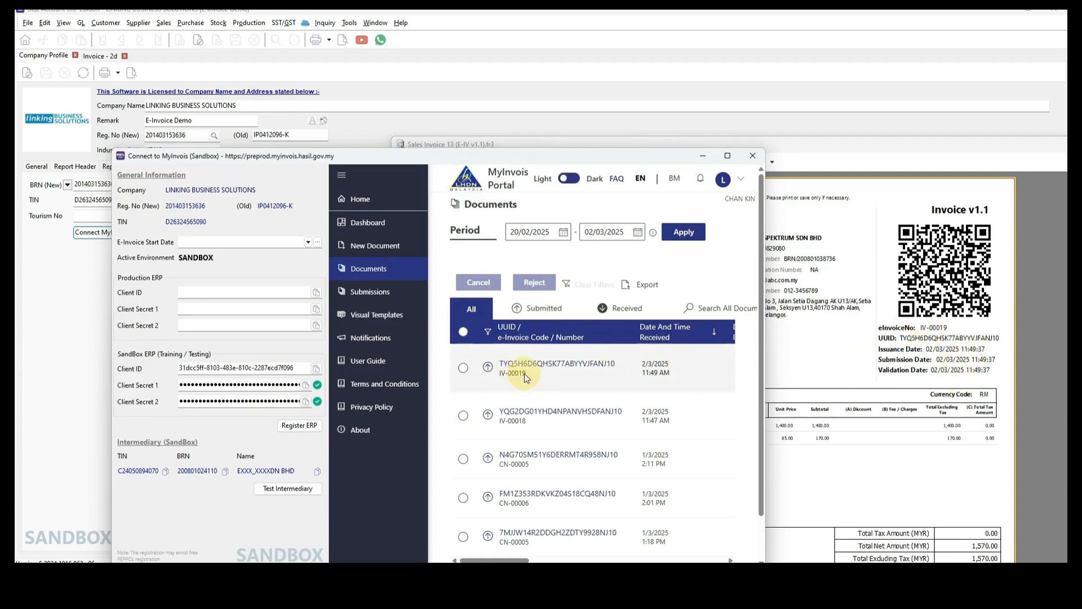
Step: Open the 2/3/2025 11:49 AM e-invoice in the portal beside the preview and compare the details of both
left_click(607, 367)
left_click_drag(452, 162, 370, 79)
scroll(524, 350, "down", 7)
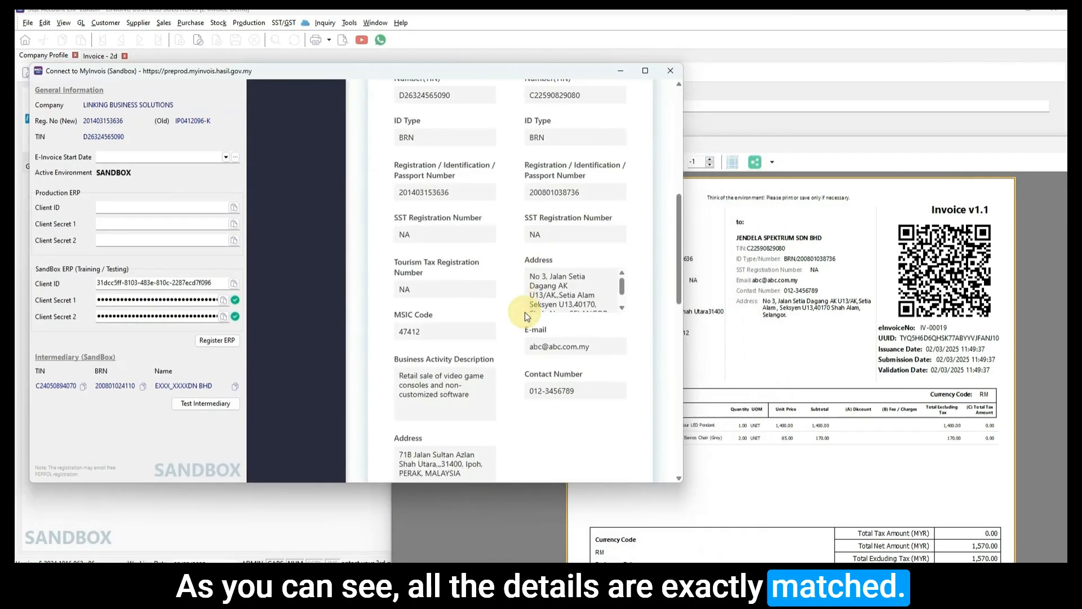
scroll(525, 313, "down", 10)
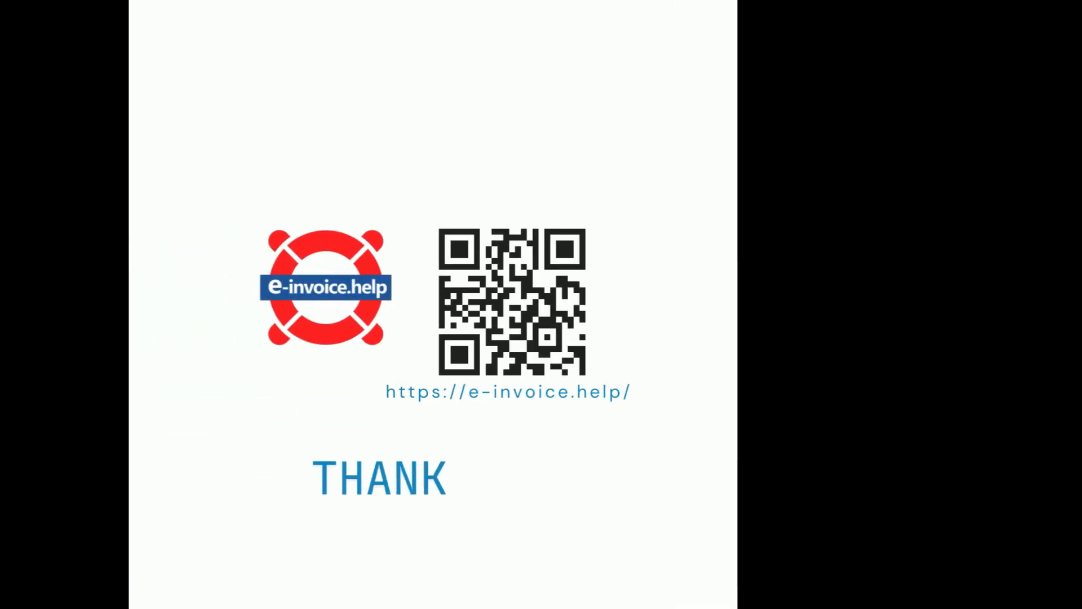